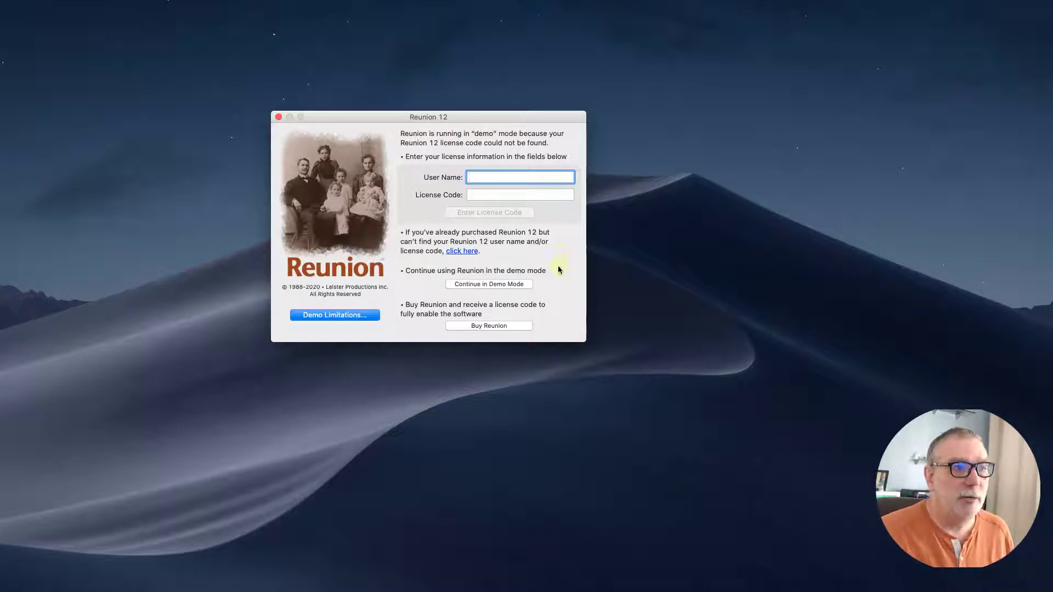
- Continue in demo mode and accept TextEdit as the word processor and Safari as the web browser
click(503, 285)
drag(524, 271, 403, 150)
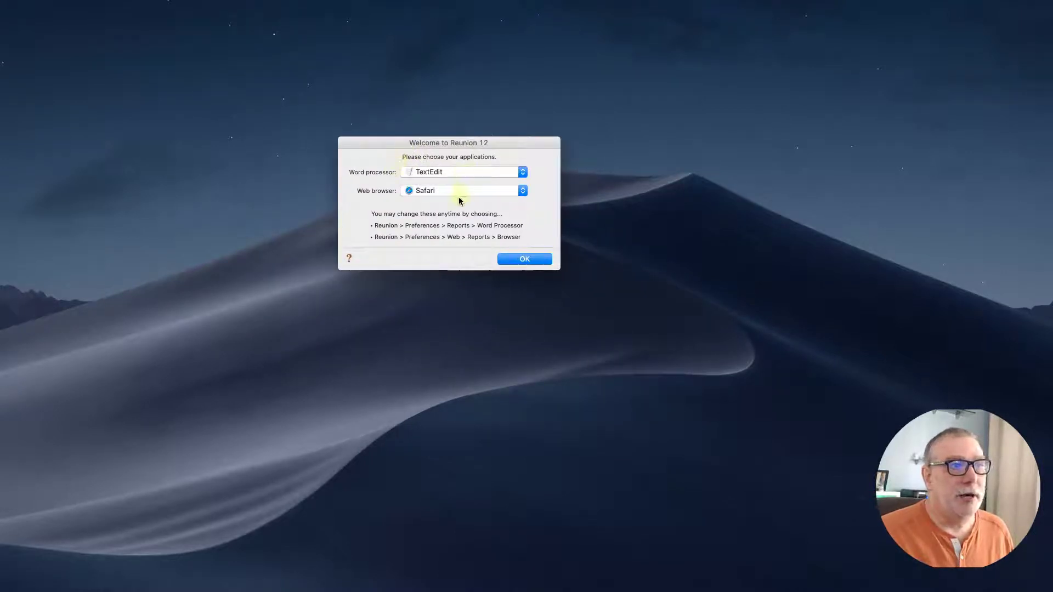
click(523, 194)
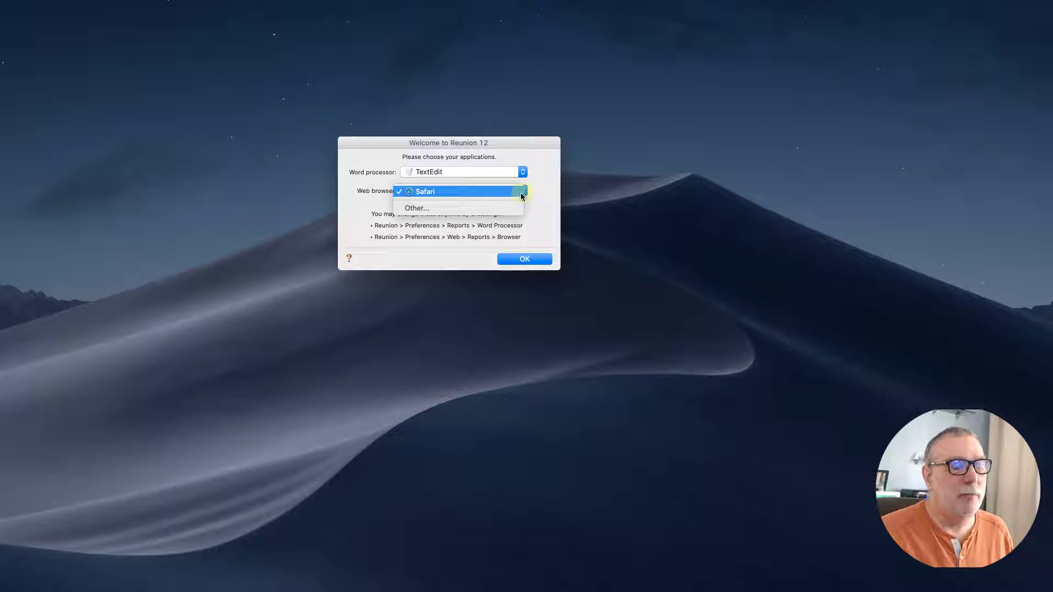
click(539, 205)
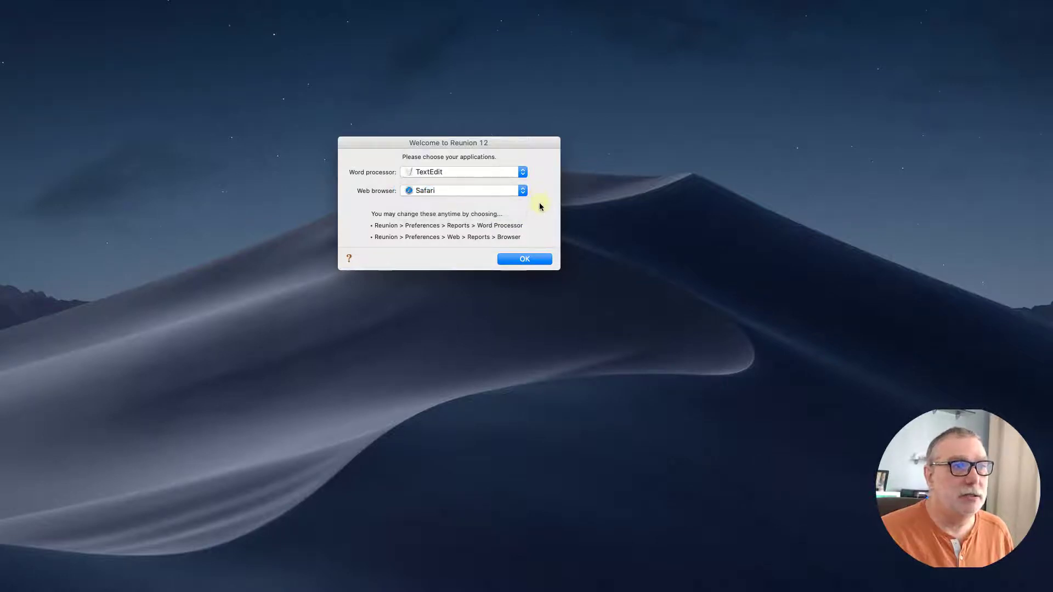
click(526, 260)
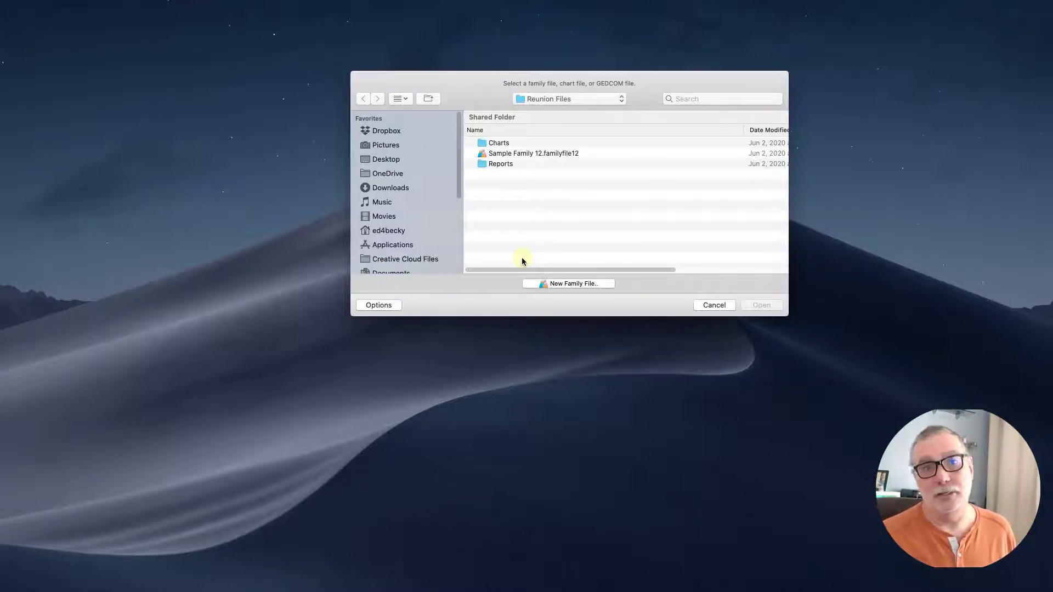
- Create a new family file named ThompsonReunion12Test.familyfile12 in the Reunion Files folder
click(594, 283)
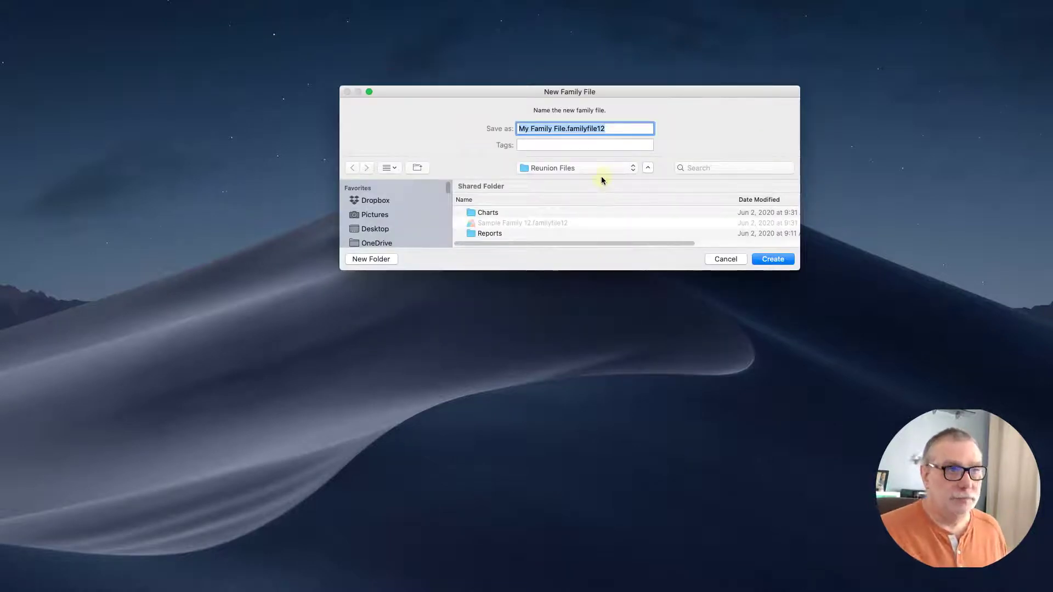
click(610, 129)
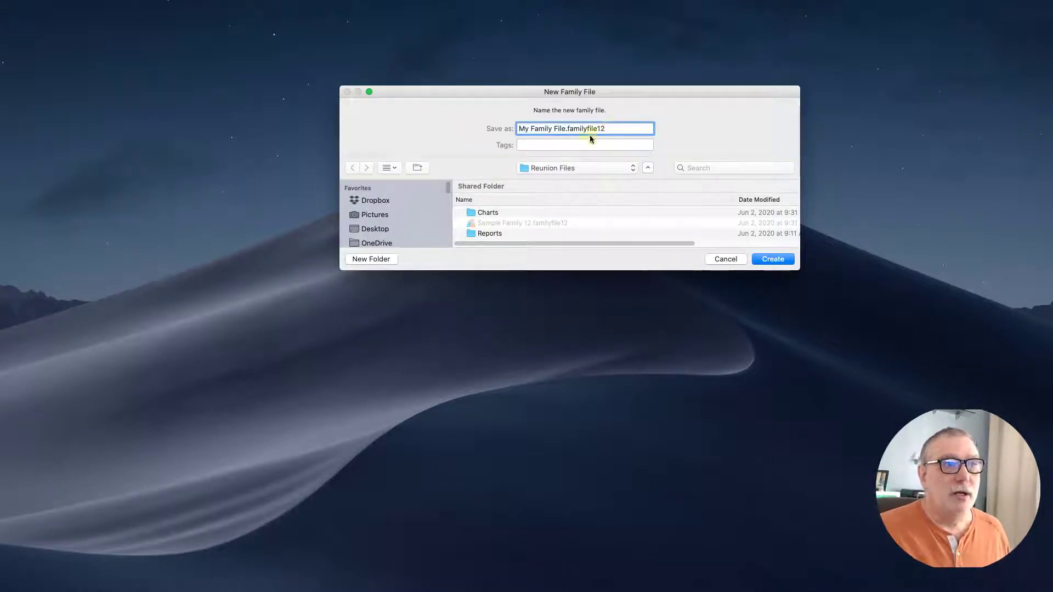
drag(566, 129, 504, 126)
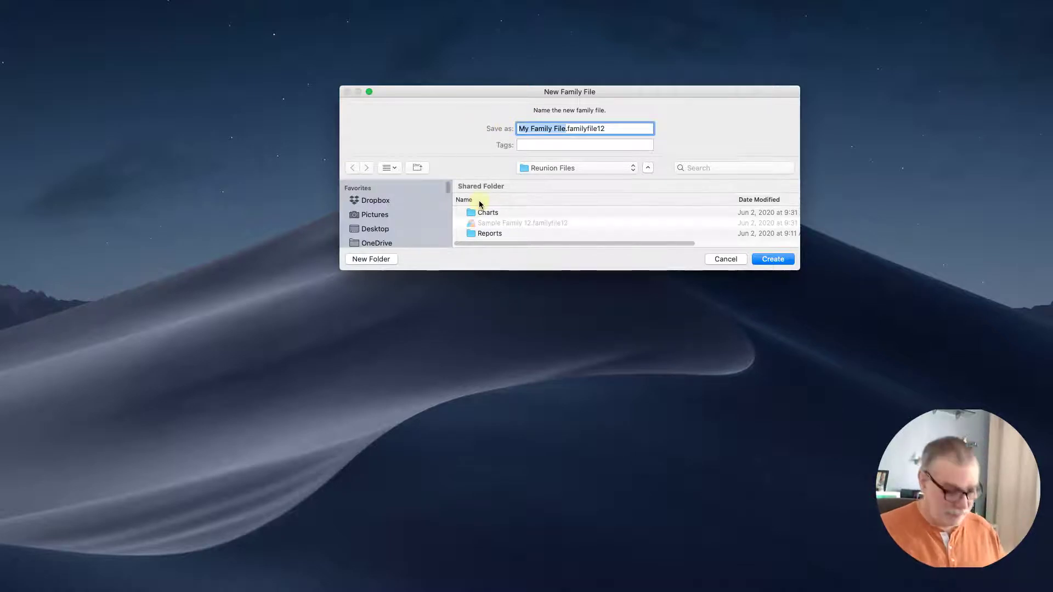
text(Thomps)
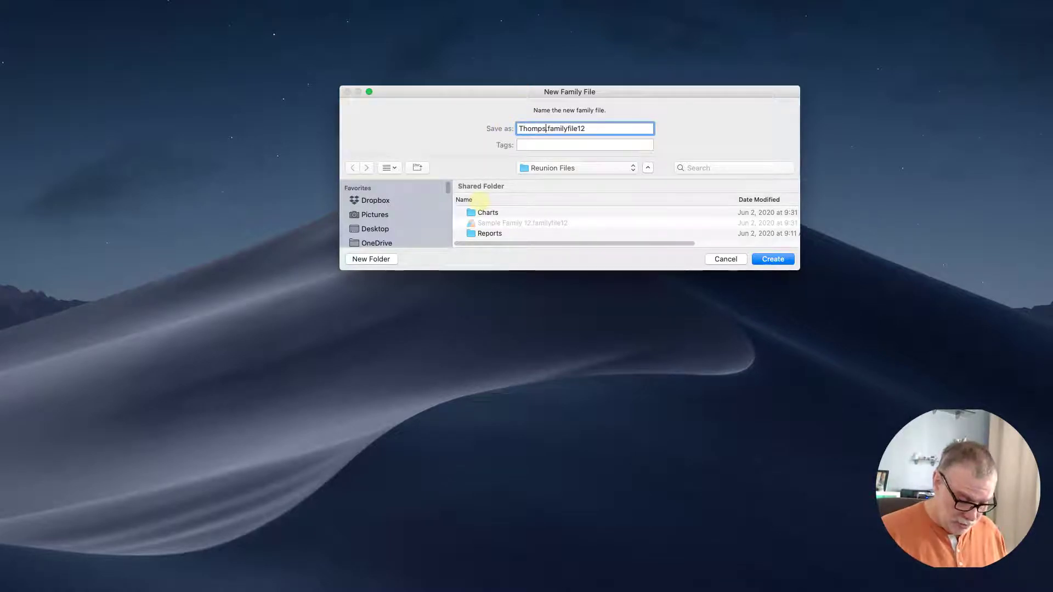
text(onReu)
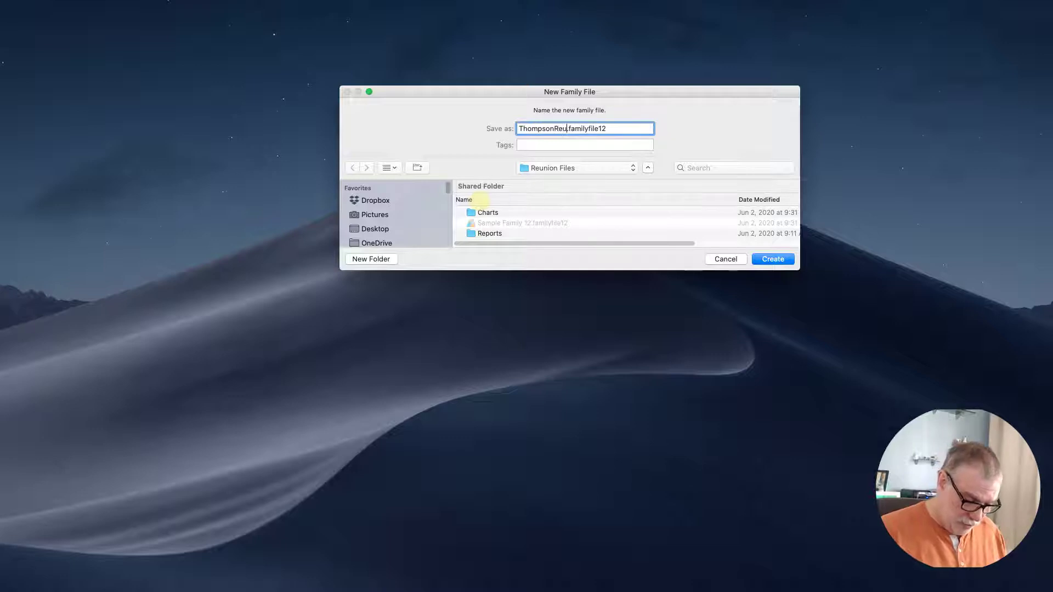
text(nion12Te)
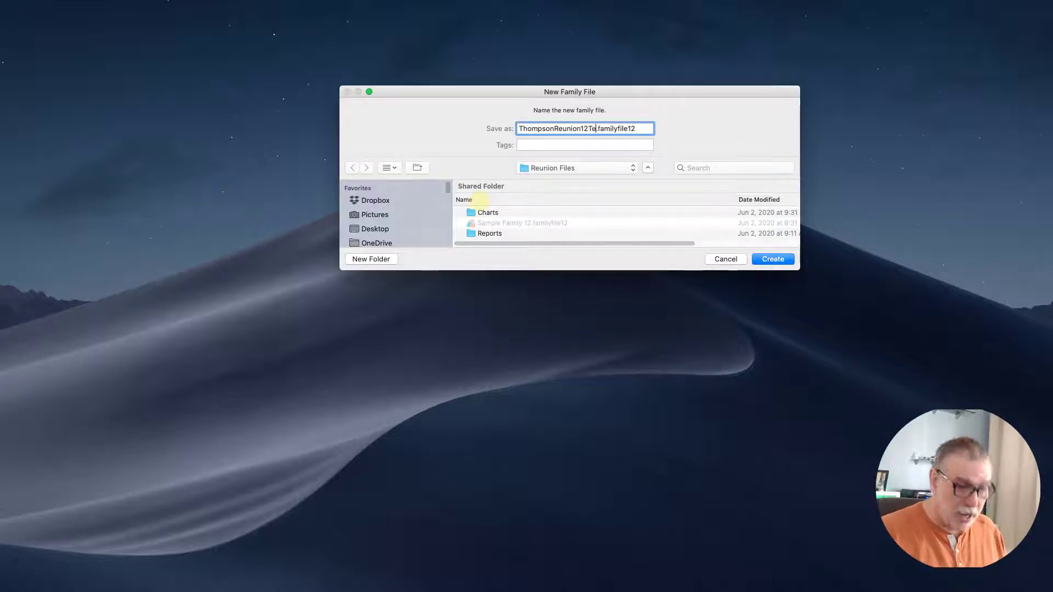
text(st)
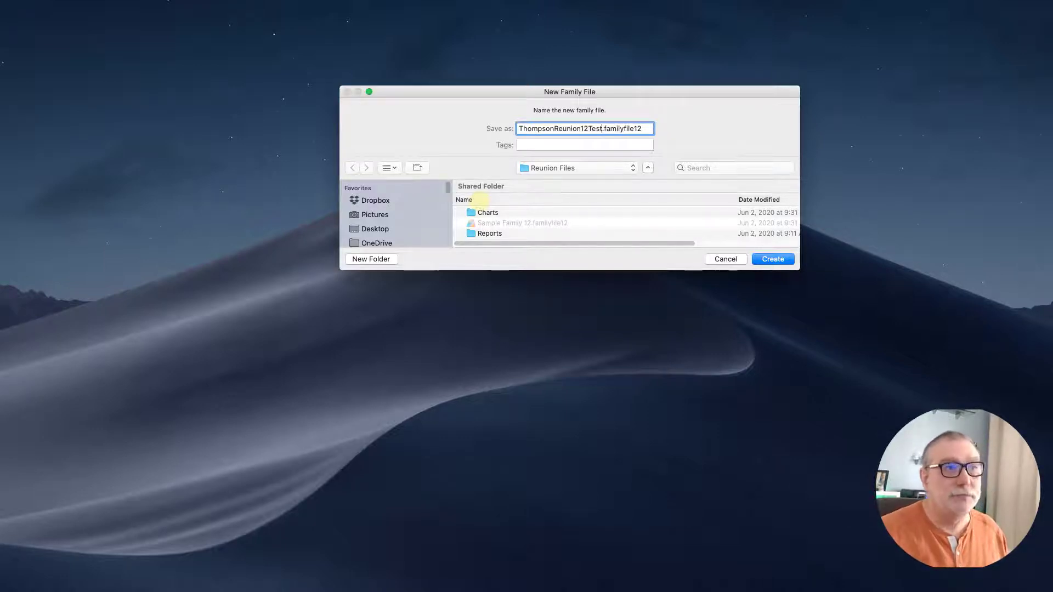
click(777, 263)
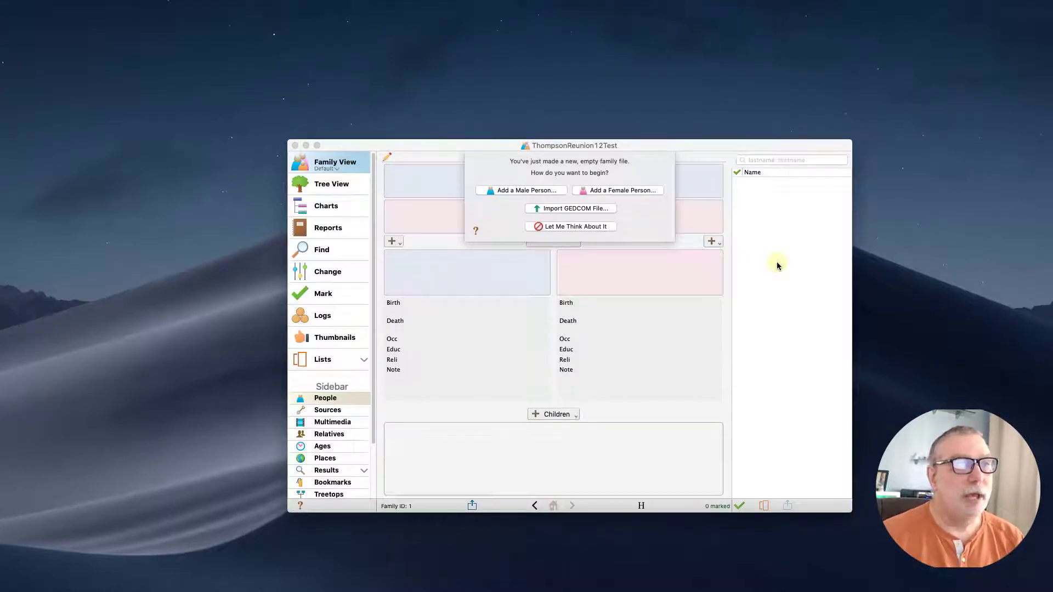
- Begin the empty family file with a male person and enter his first, middle and last names
drag(768, 147, 485, 16)
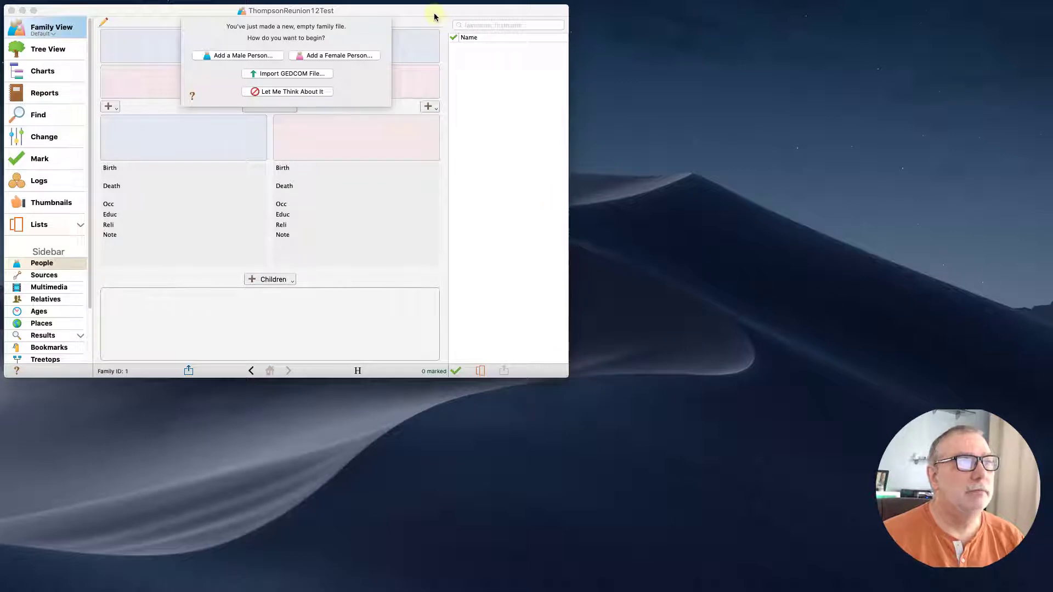
drag(434, 17, 626, 127)
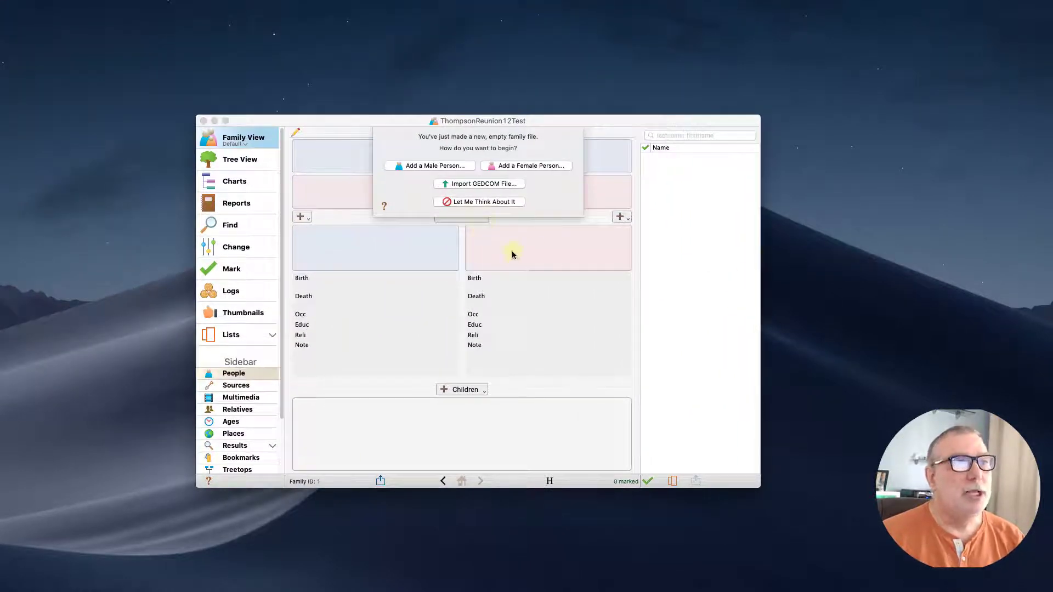
click(422, 167)
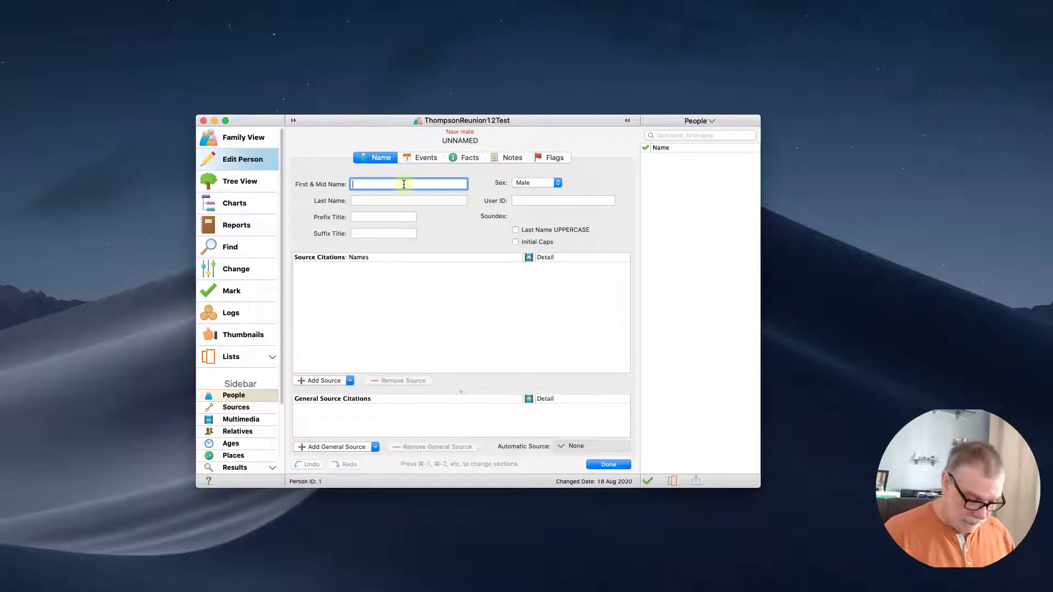
text(Frank)
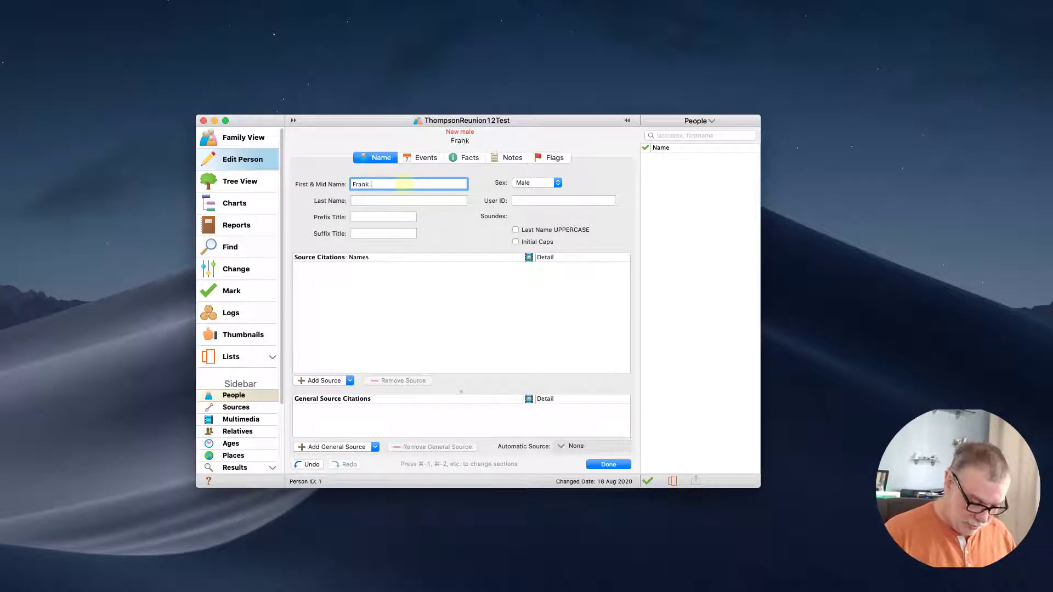
text( Vierling)
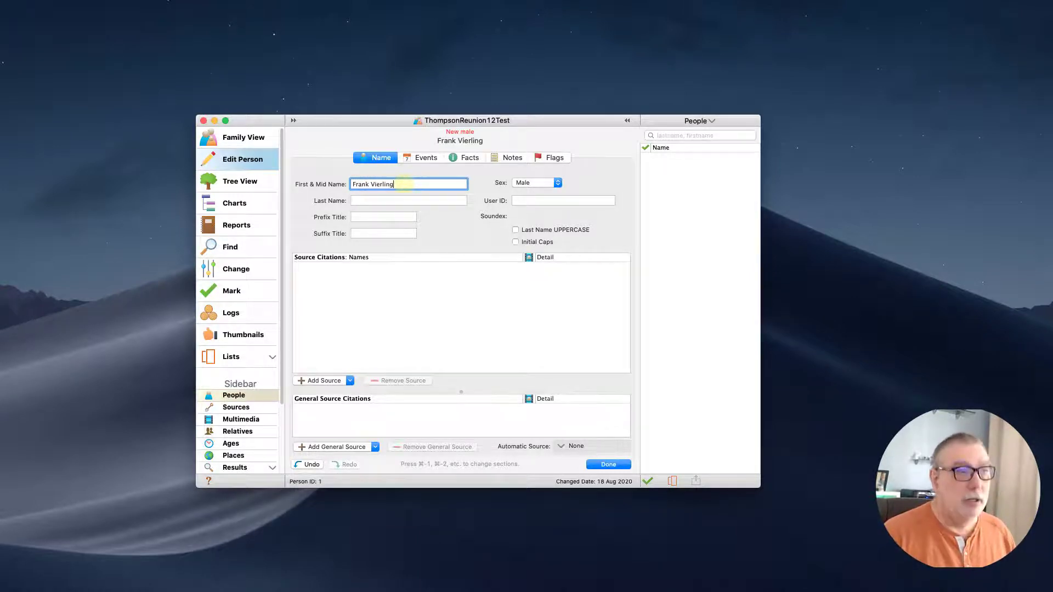
key(Tab)
text(T)
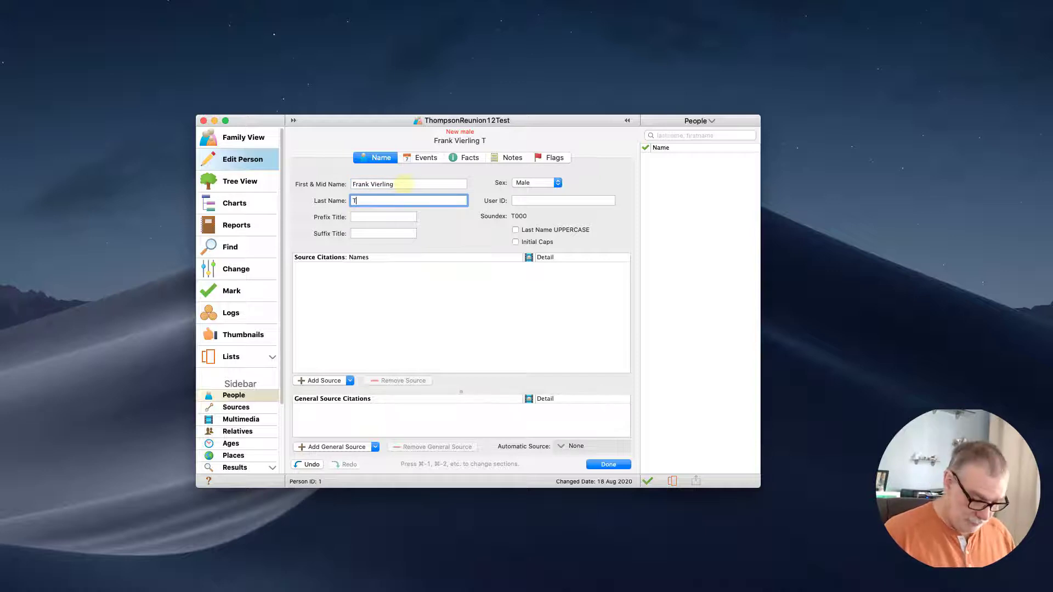
text(hompson)
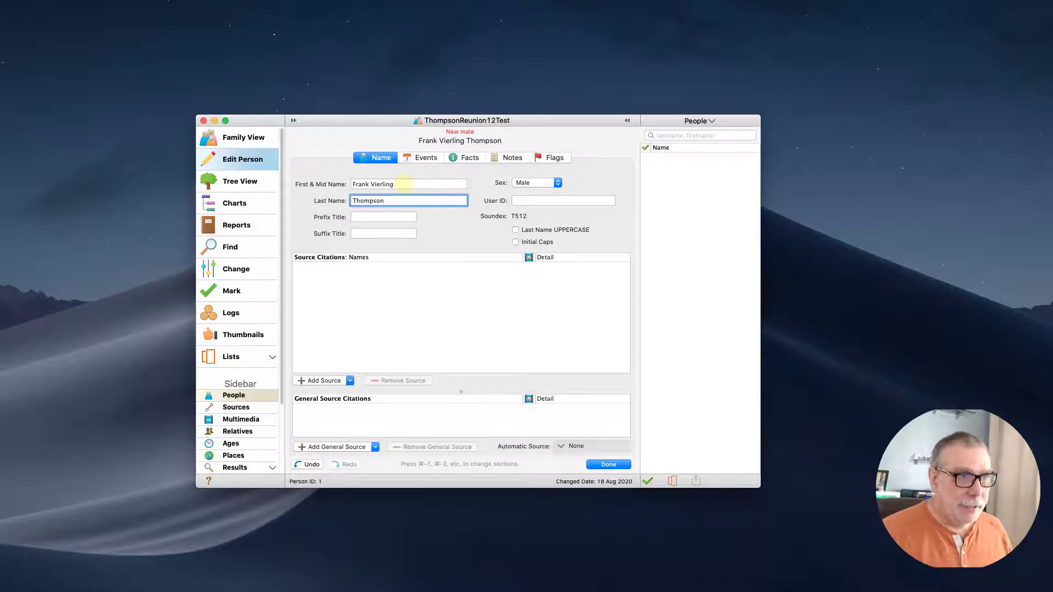
- Leave the prefix and suffix titles blank, check the person's events and finish the new record
key(Tab)
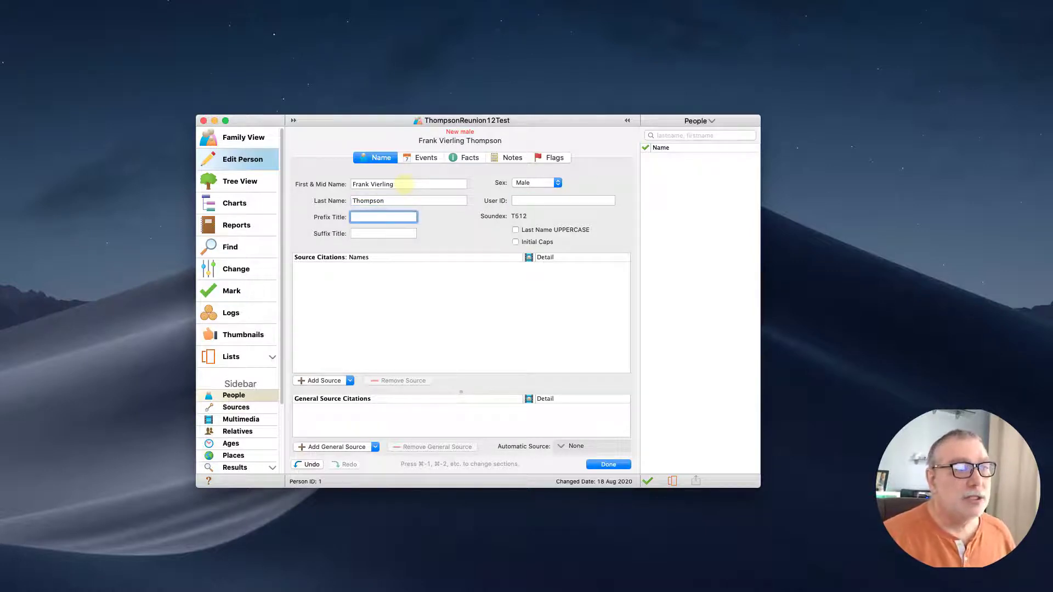
key(Tab)
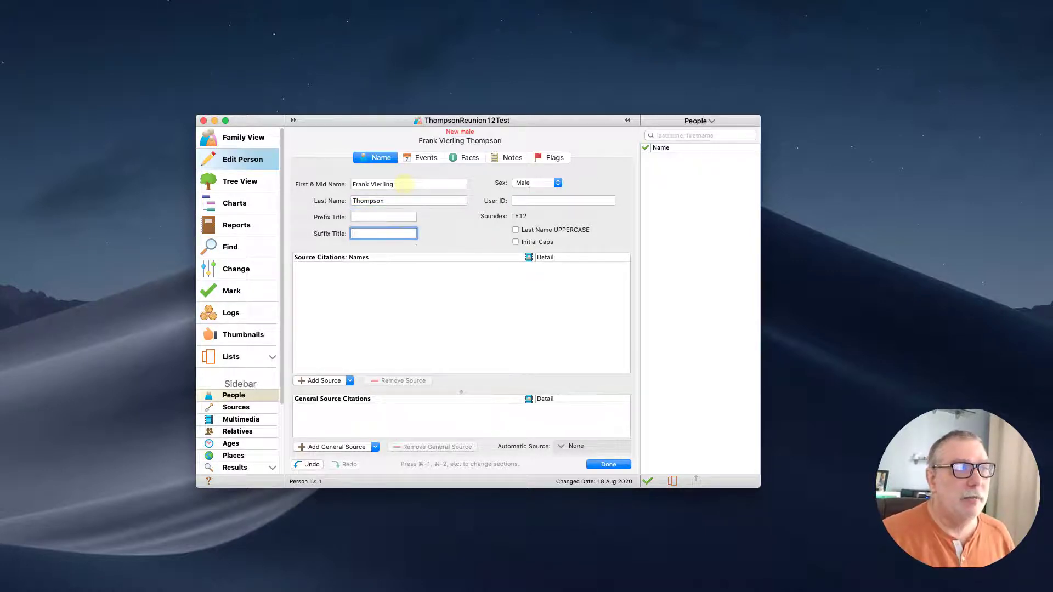
key(Tab)
key(Tab)
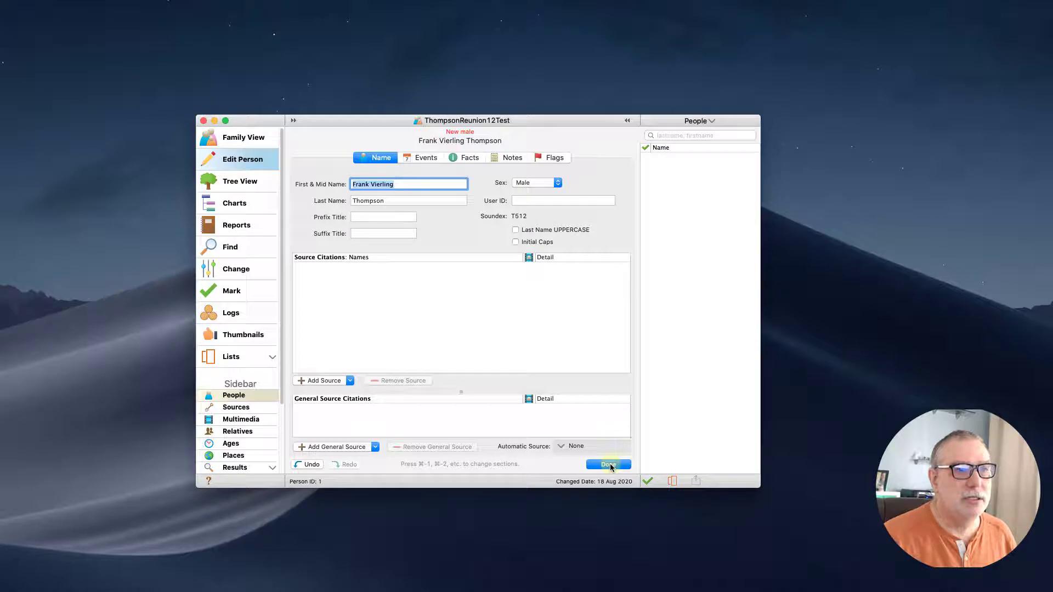
click(426, 158)
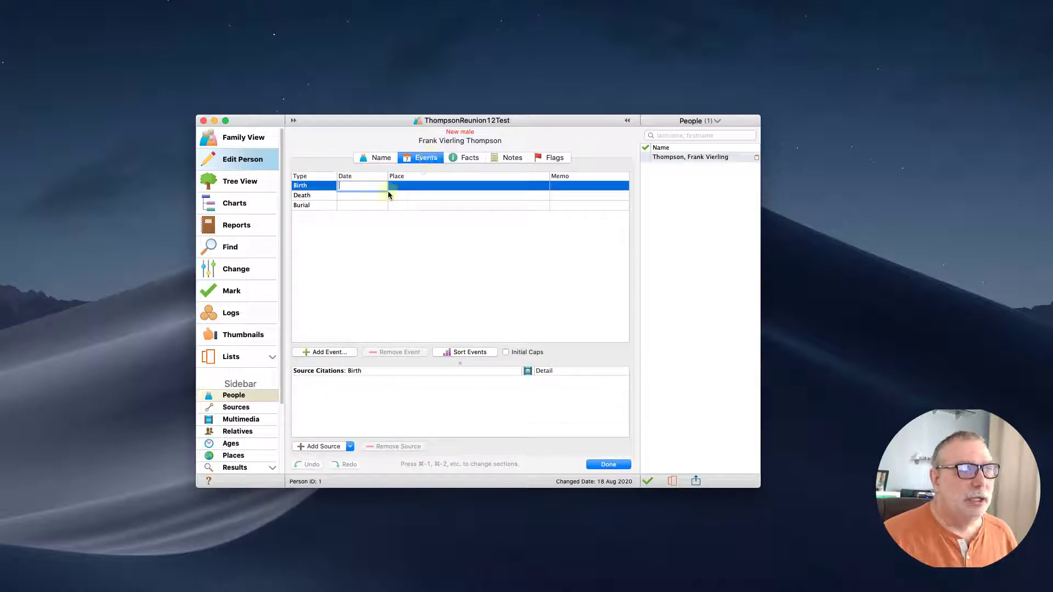
click(618, 465)
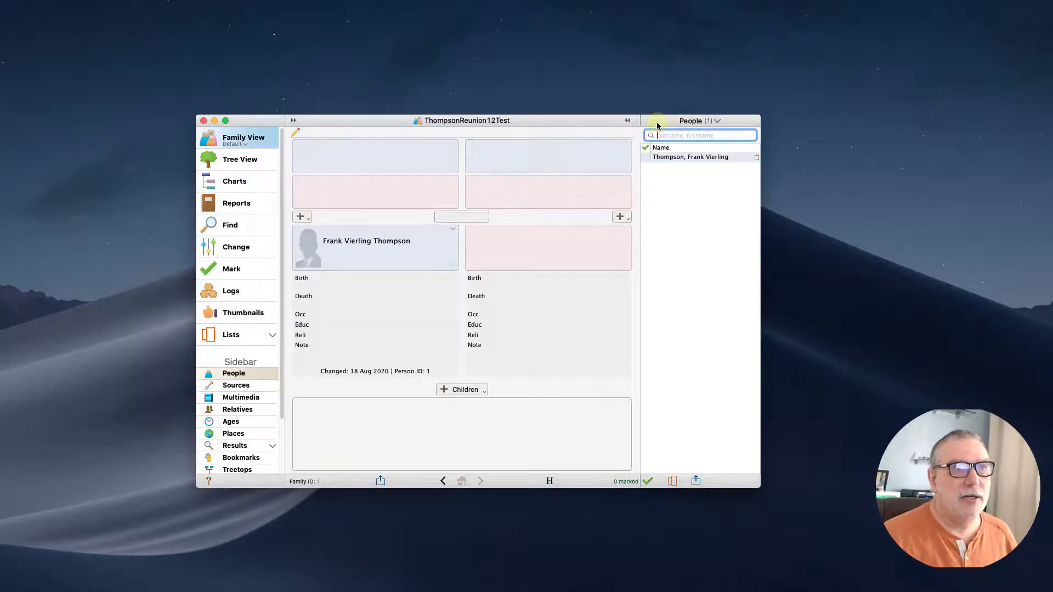
- Enlarge the family file window to fill the whole screen
drag(644, 117, 452, 6)
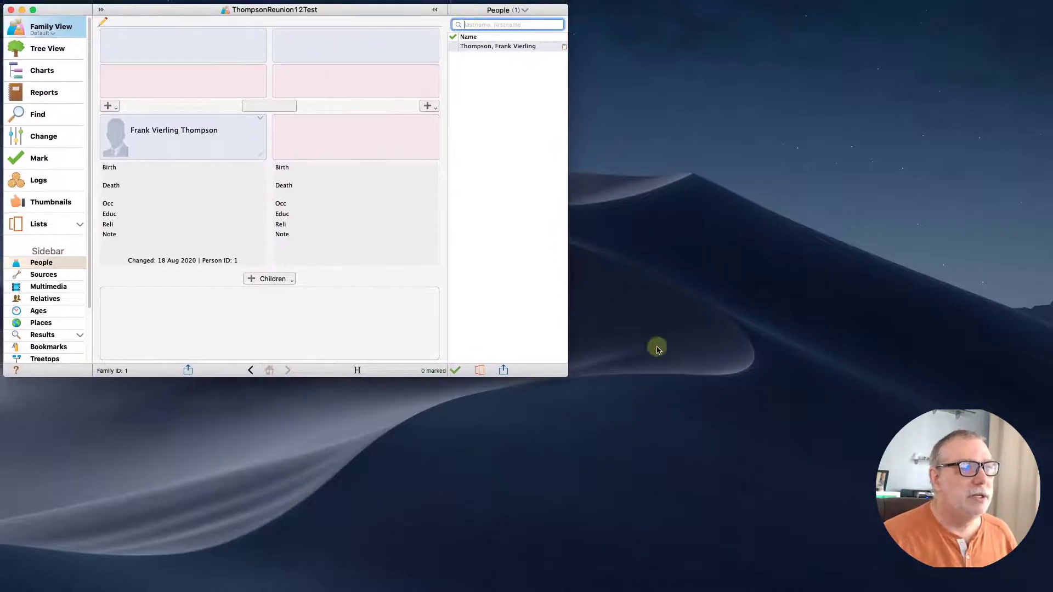
drag(565, 377, 1044, 586)
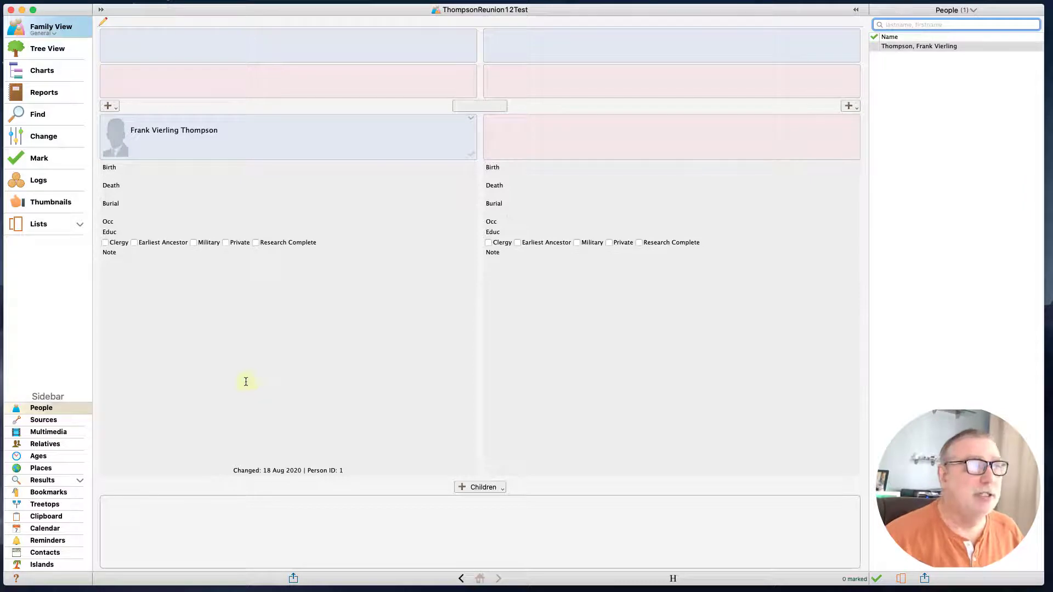
- Open the man's events for editing and enter his date of birth in the birth event
double_click(145, 165)
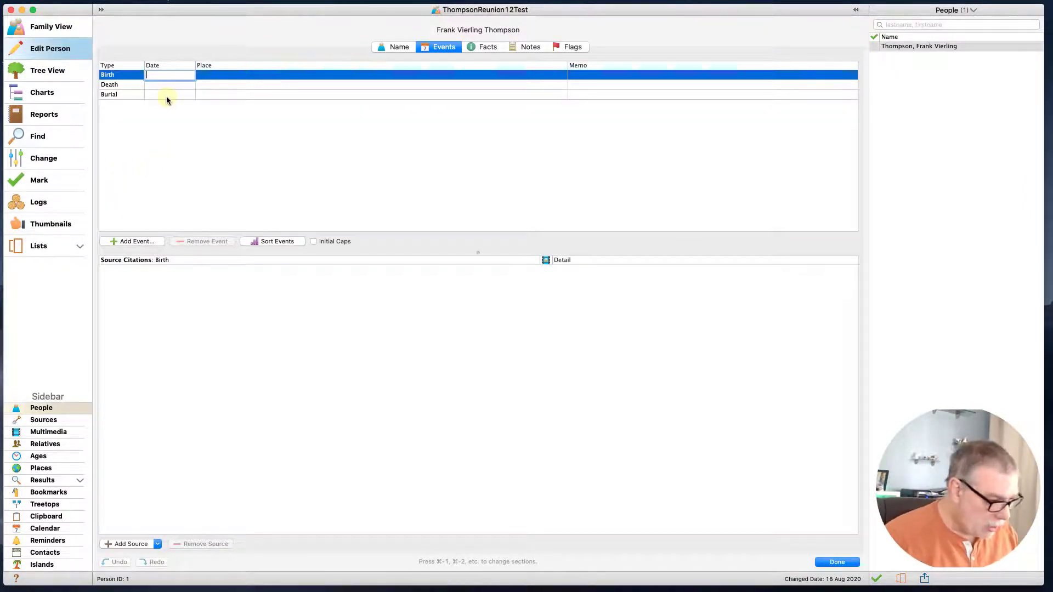
text(14 j)
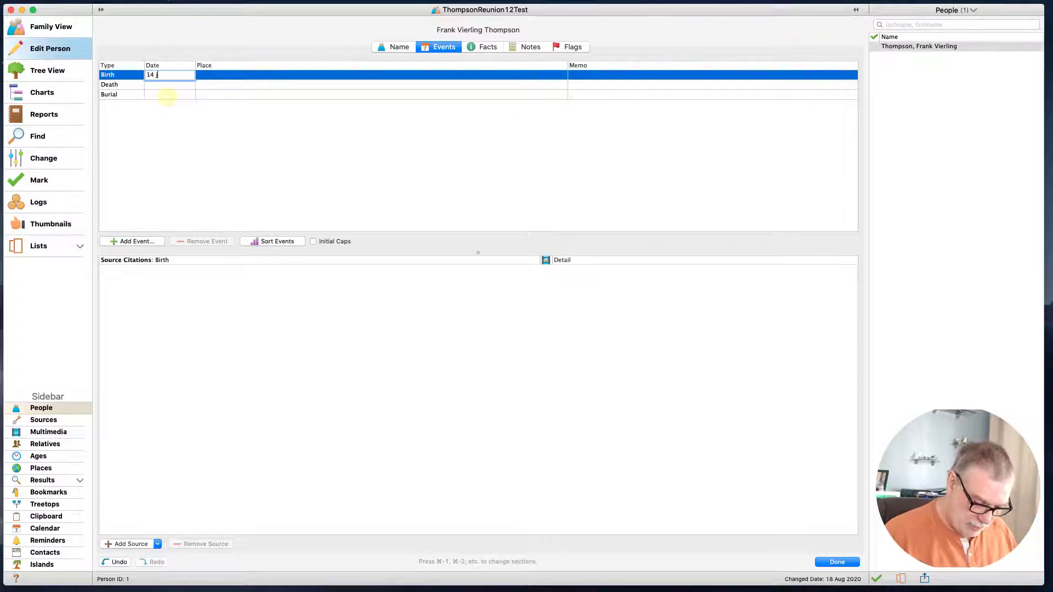
text(un 1891)
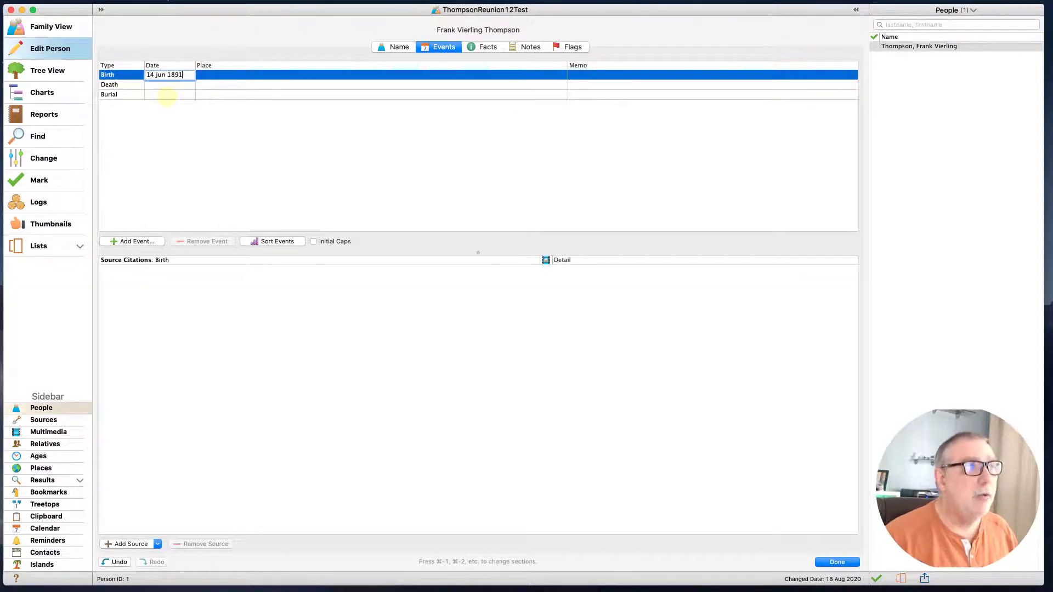
key(Tab)
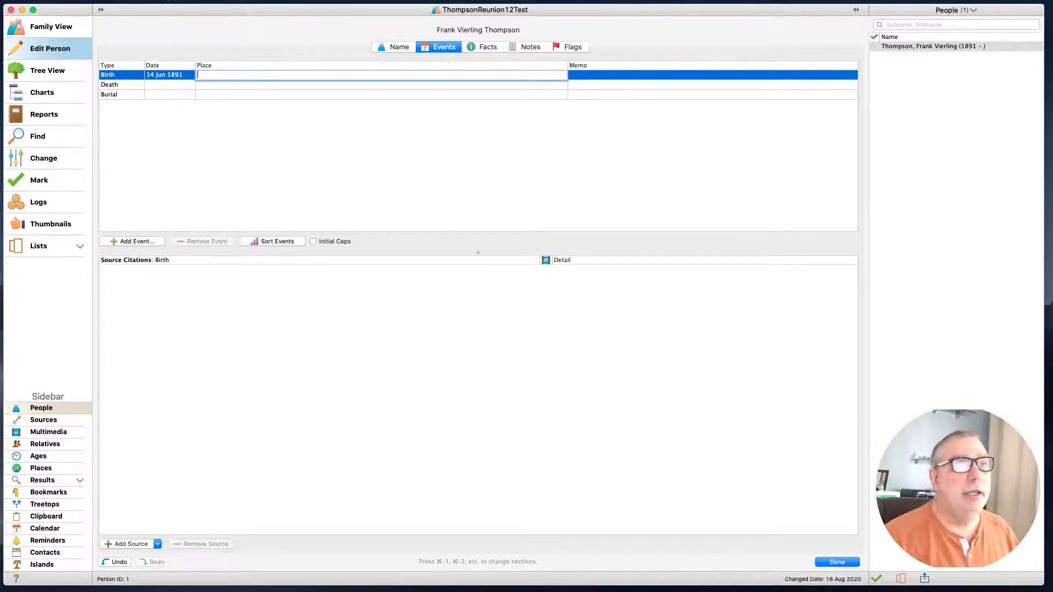
- Set the death event's date to 9/10/1967 and finish editing the man's record
click(167, 86)
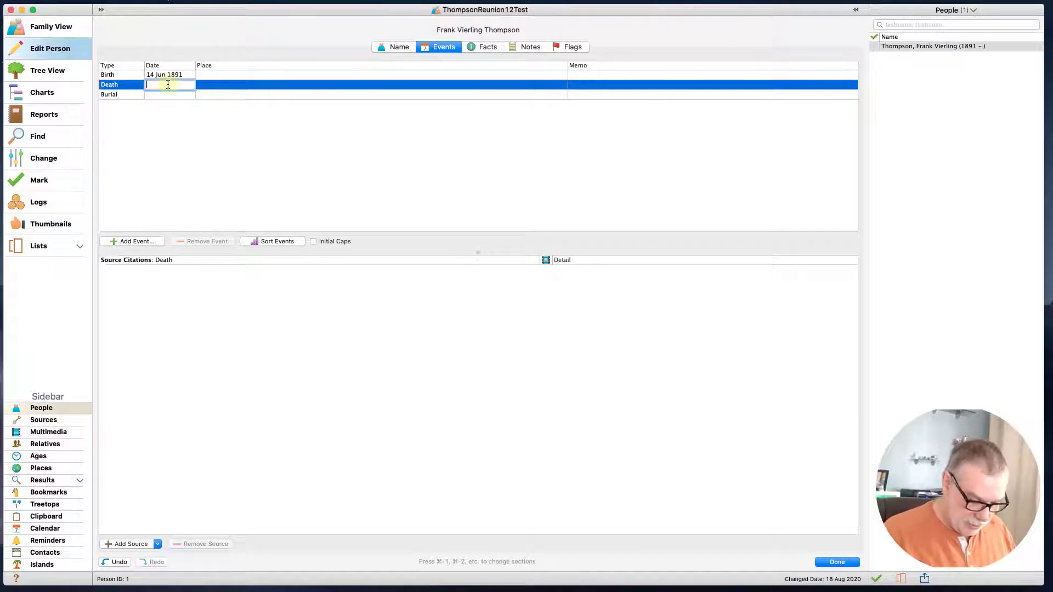
text(9/10)
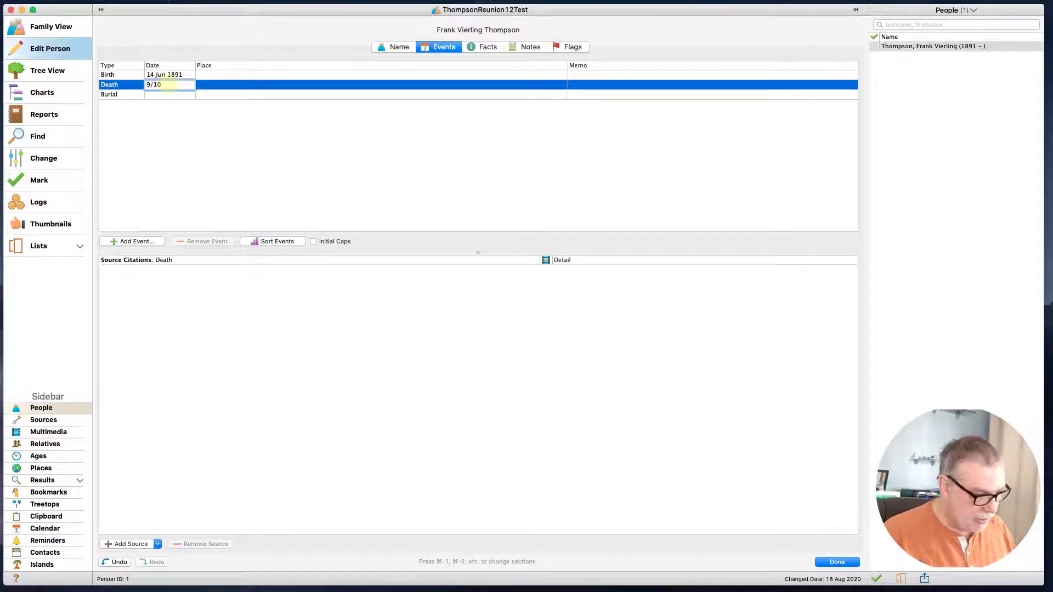
text(/1967)
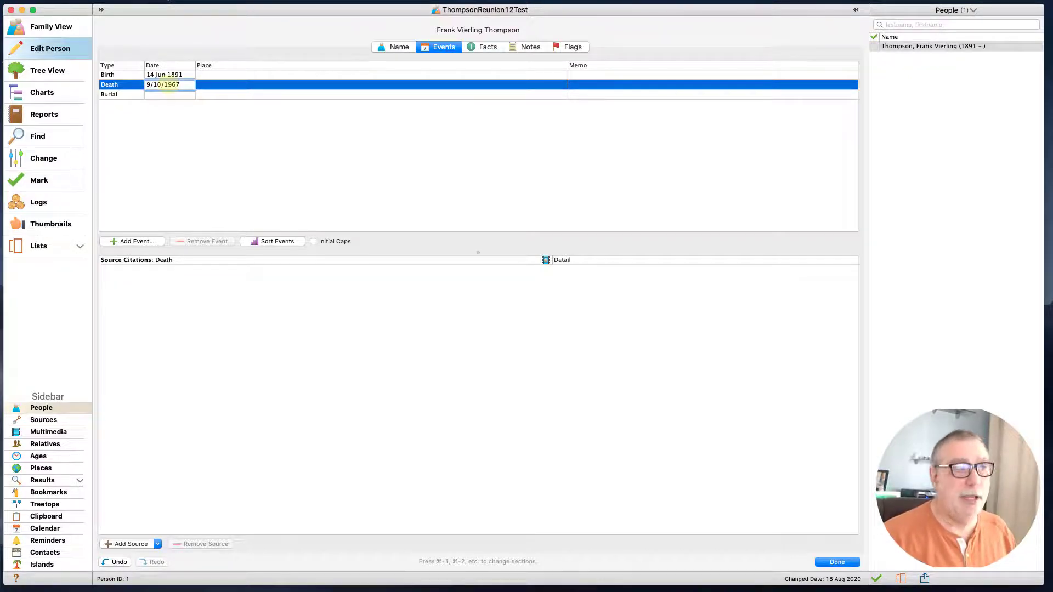
key(Return)
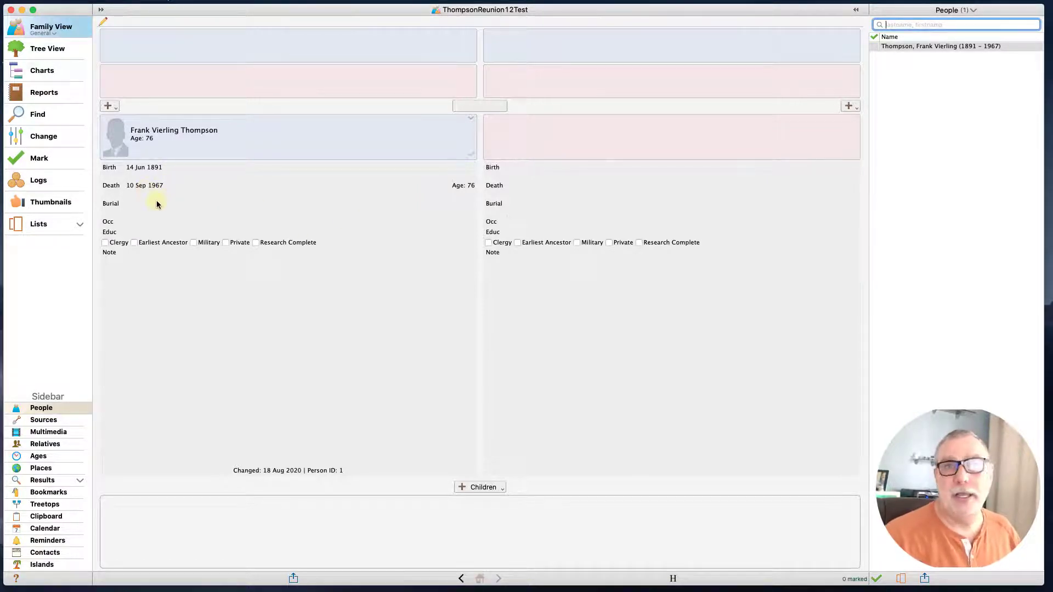
- Add a new father for the man, enter his first name and middle initial, and keep the prefilled last name and blank titles
click(116, 105)
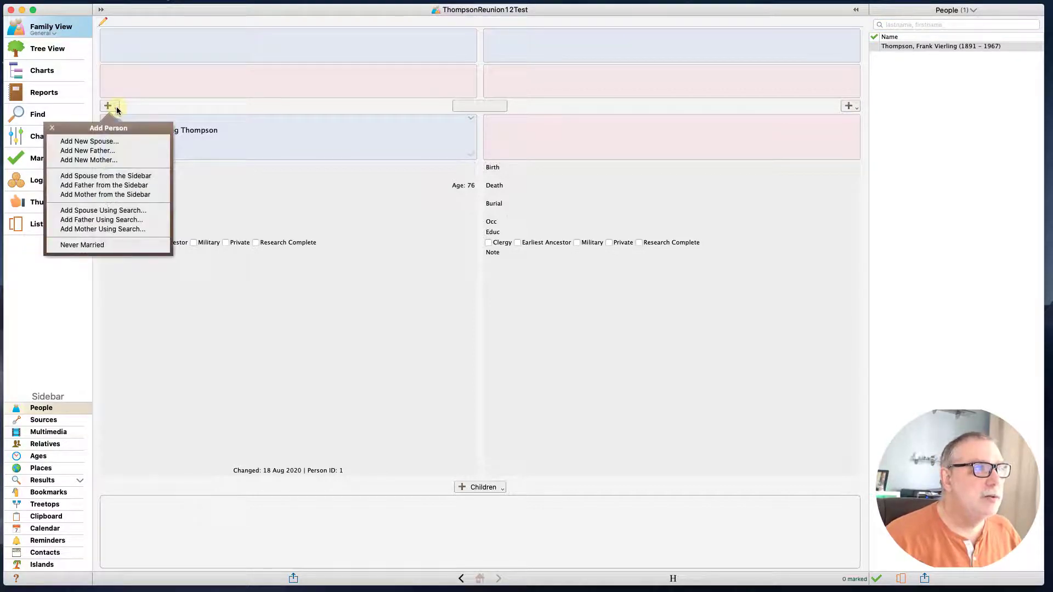
click(96, 151)
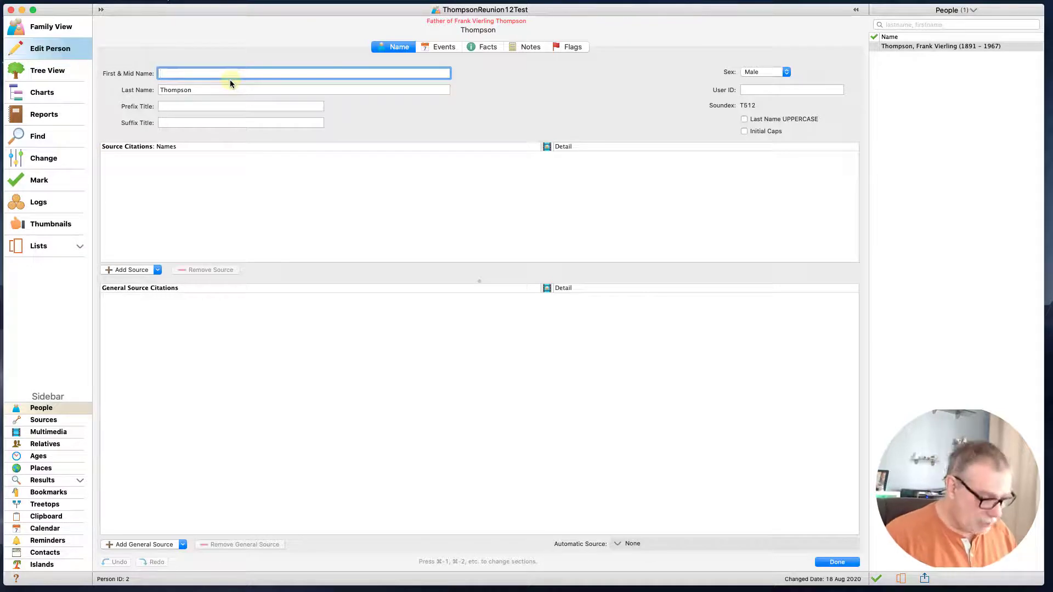
text(Charles )
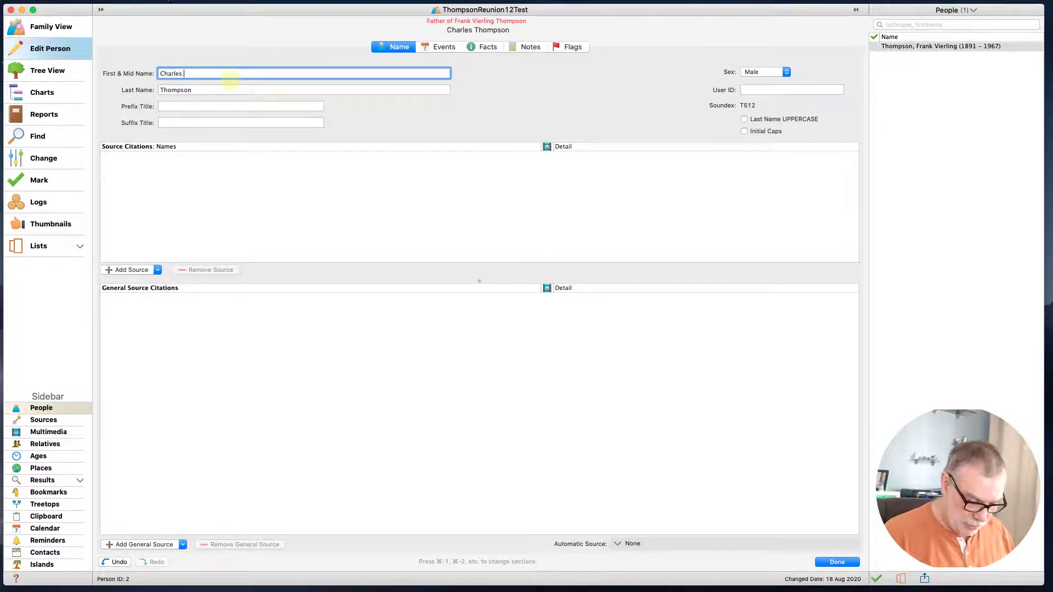
text(H)
key(Tab)
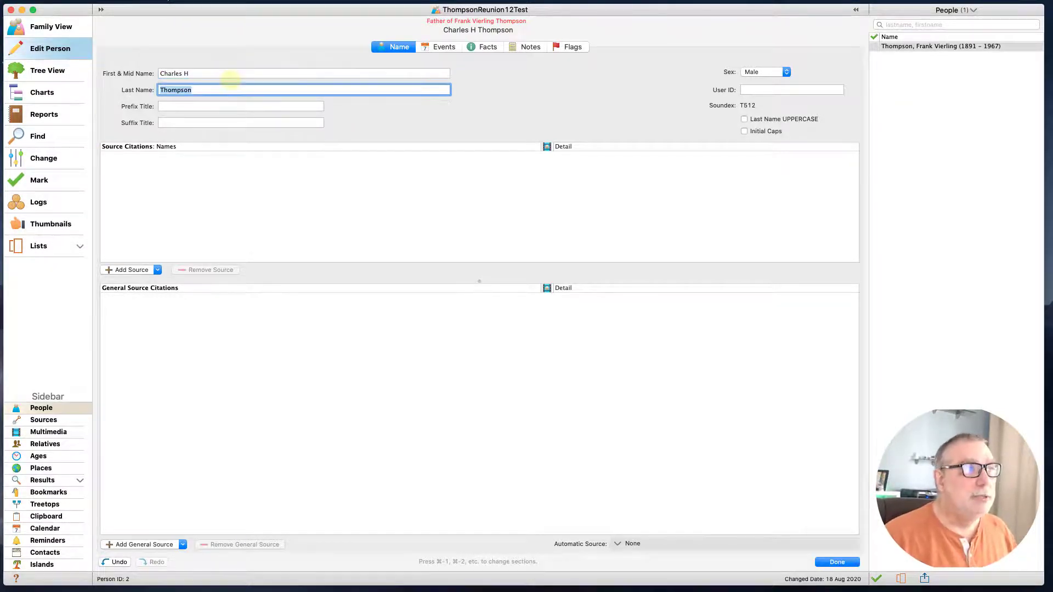
key(Tab)
key(Tab)
key(Tab)
key(Tab)
key(Tab)
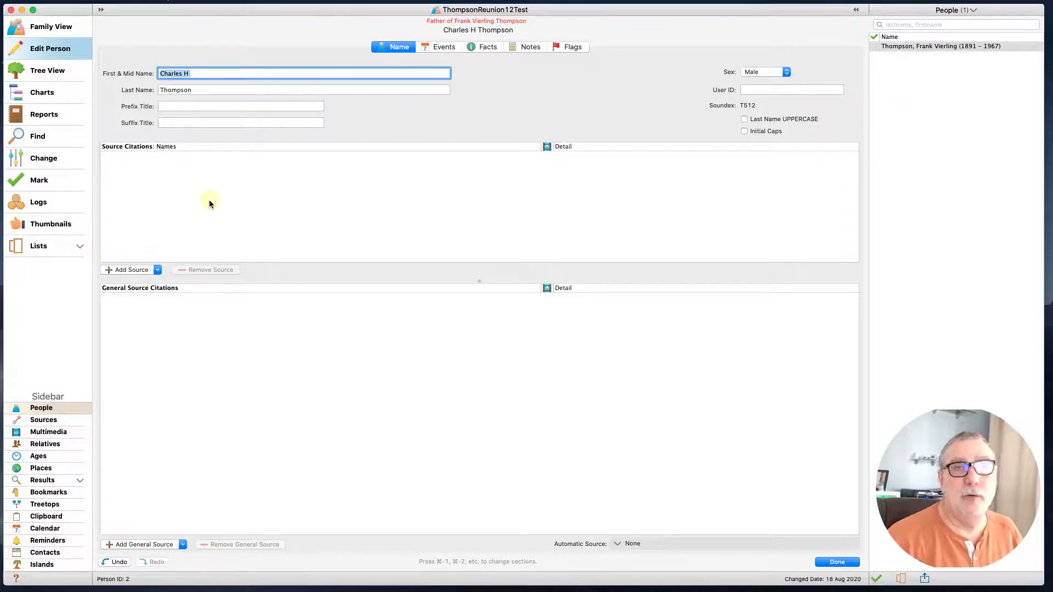
click(281, 346)
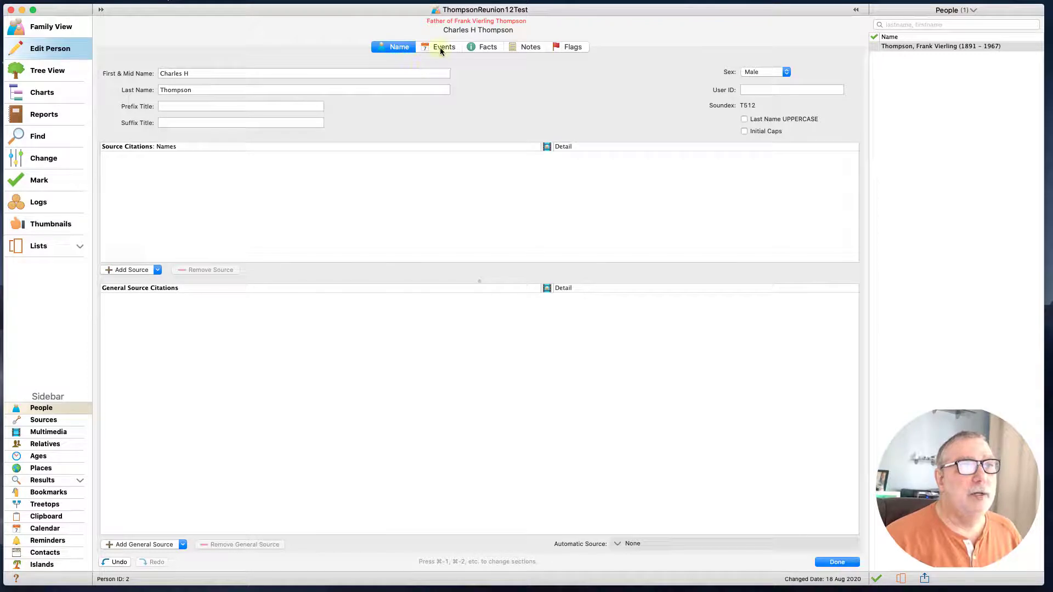
- Enter the father's year of birth in his birth event, leaving its place and memo blank
click(440, 48)
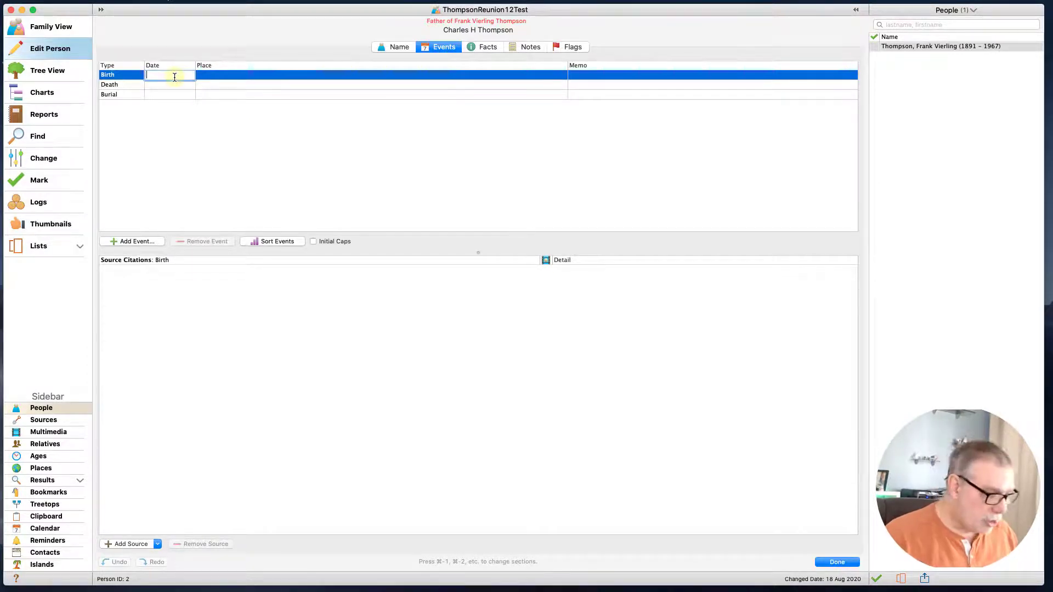
text(1851)
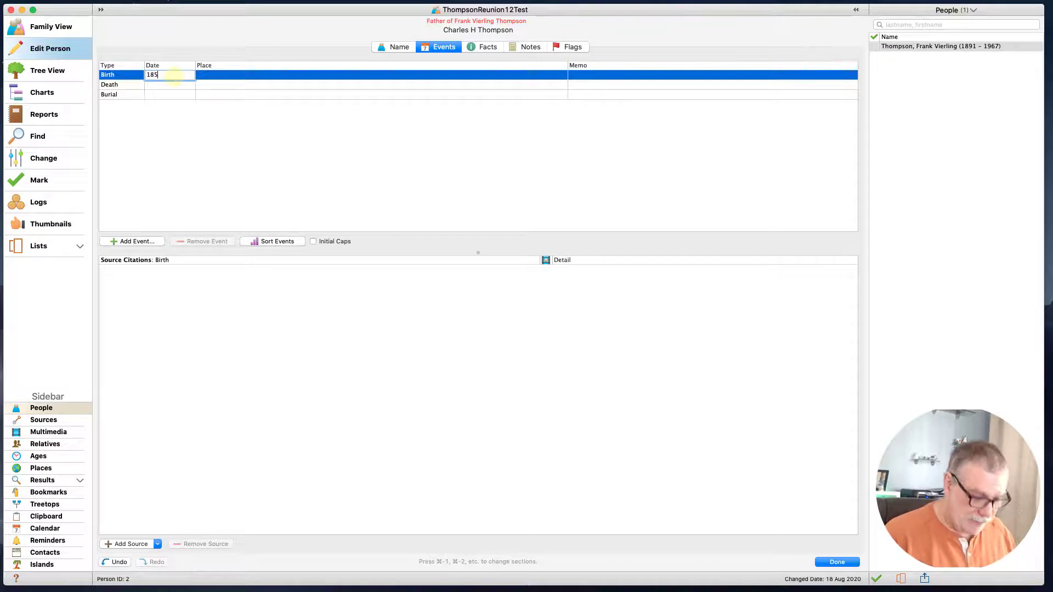
key(Tab)
key(Tab)
key(Tab)
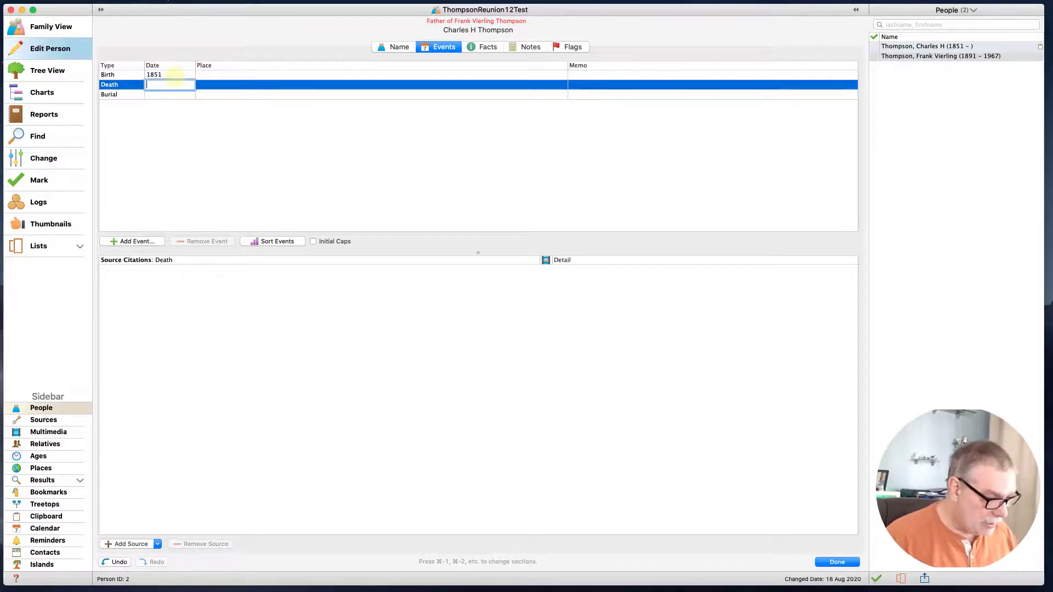
- Set the father's death date to 10 Apr 1898 and finish his record
text(10 ap)
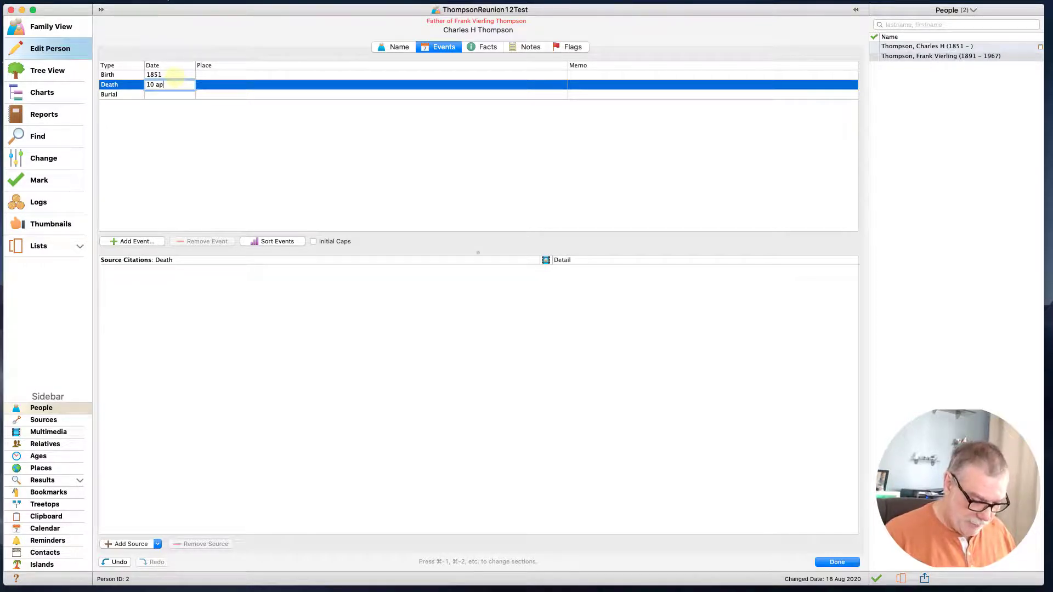
text(r 1898)
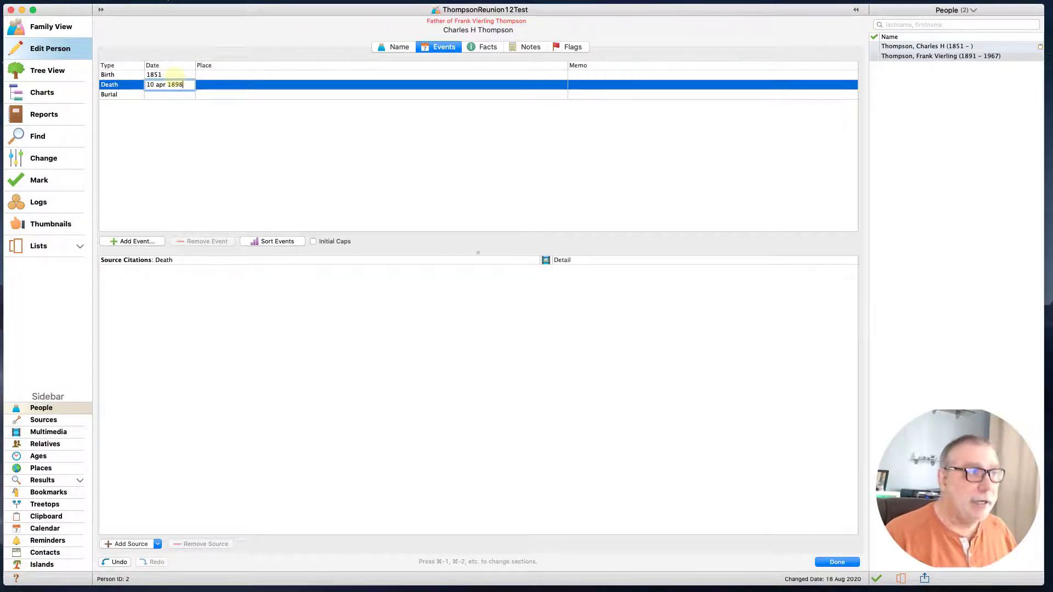
key(Tab)
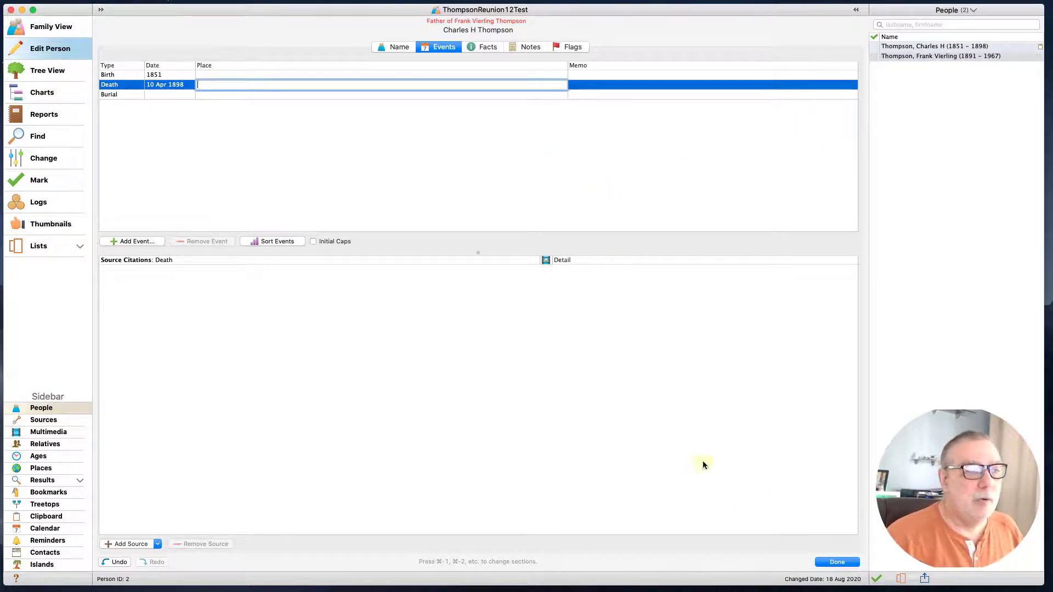
click(839, 562)
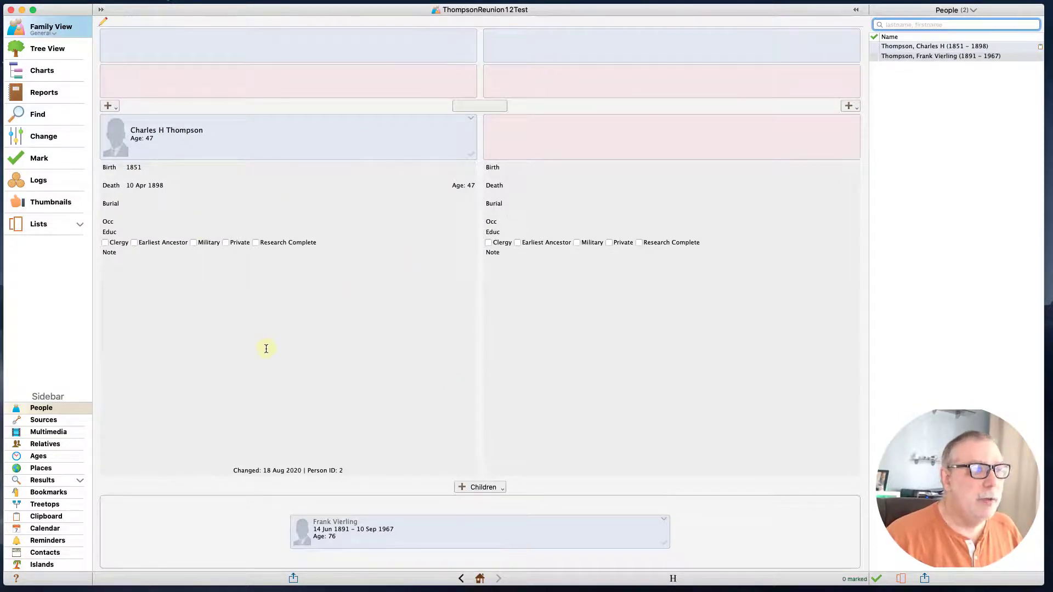
- Return to the son's family, add a new mother for him and enter only her first and middle names in the given-name field
click(400, 530)
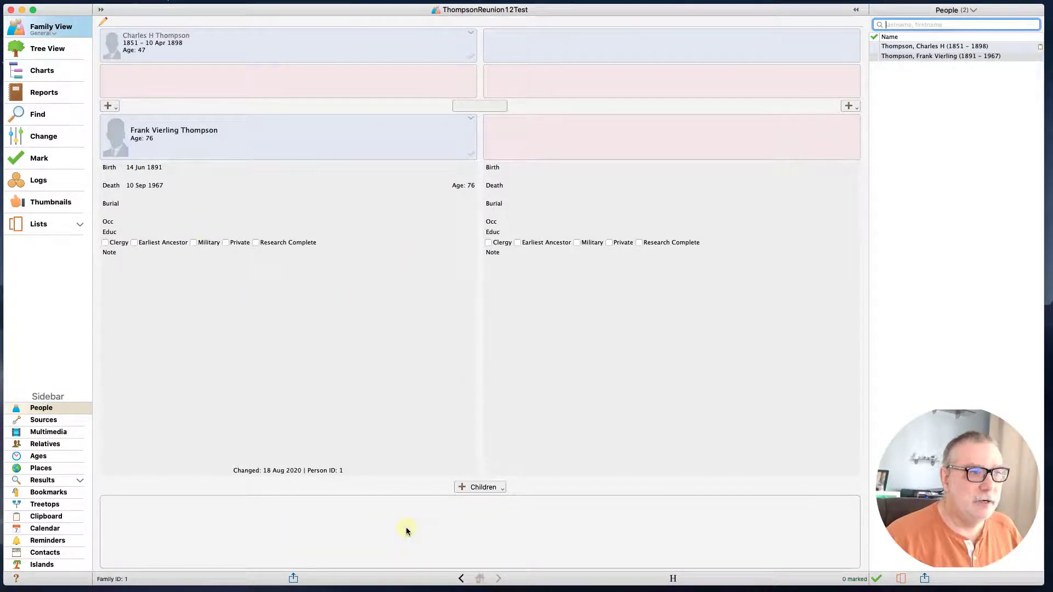
click(112, 108)
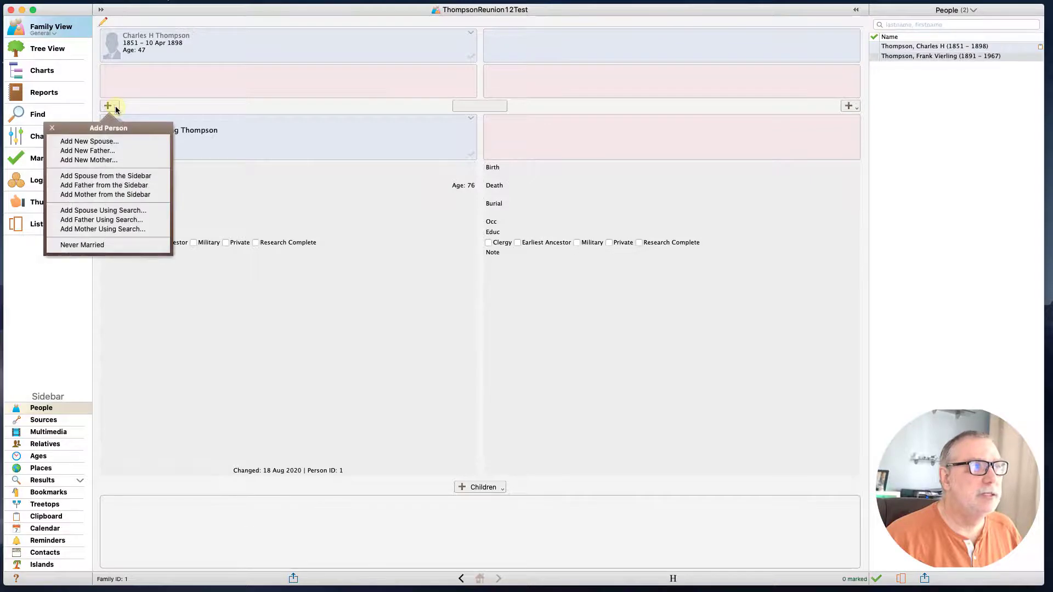
click(110, 159)
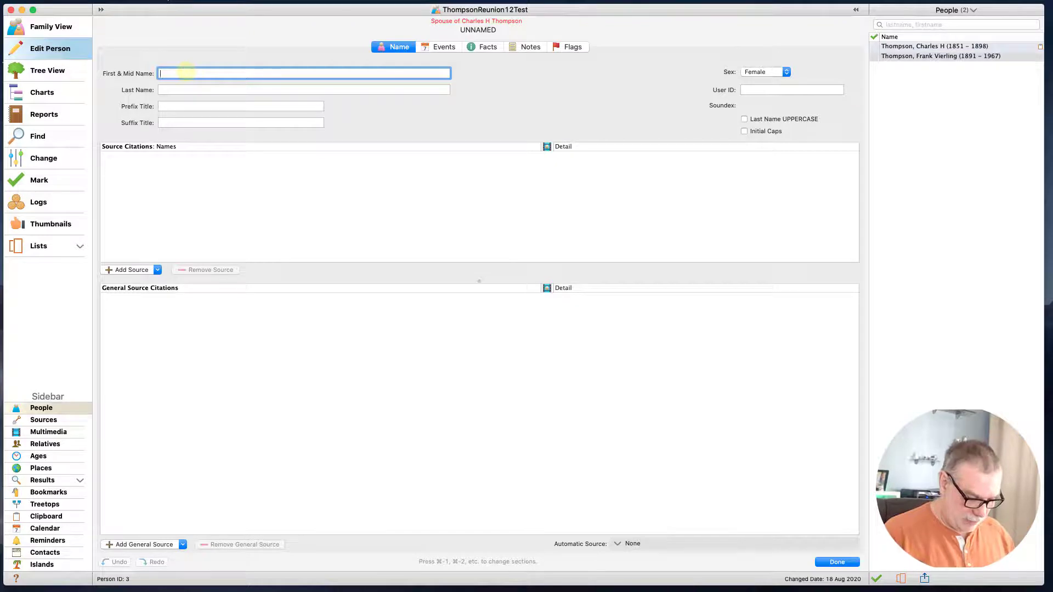
text(Sarah Jane R)
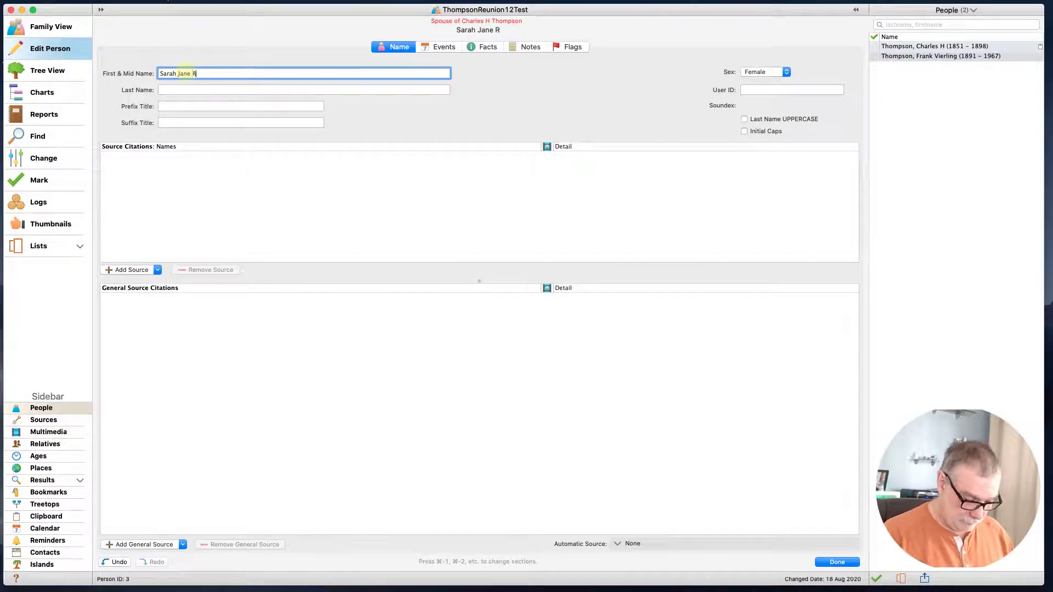
text(aymond)
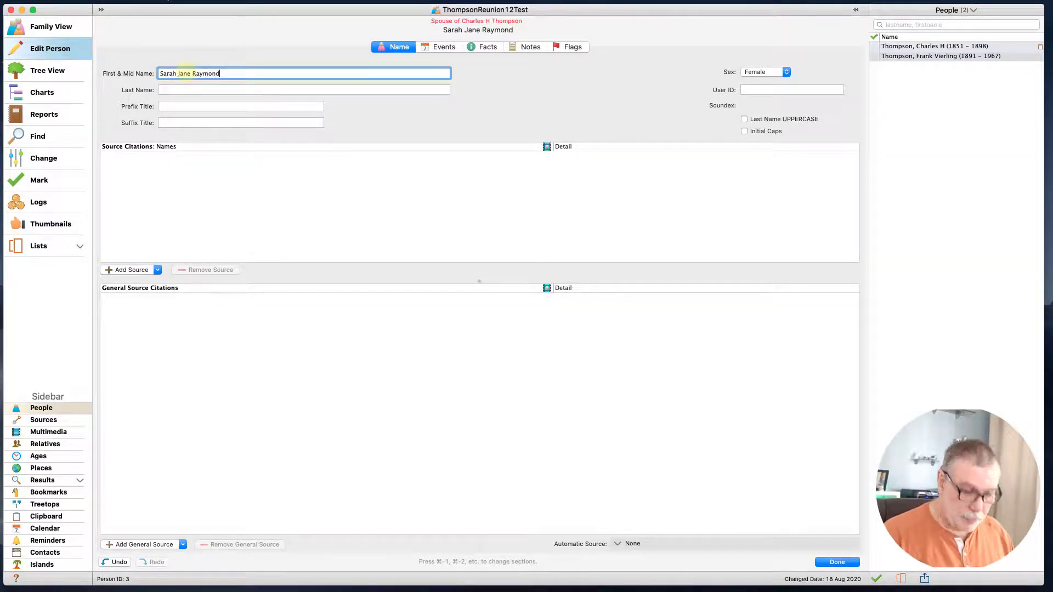
key(BackSpace)
key(BackSpace)
key(BackSpace)
key(BackSpace)
key(BackSpace)
key(BackSpace)
key(BackSpace)
key(BackSpace)
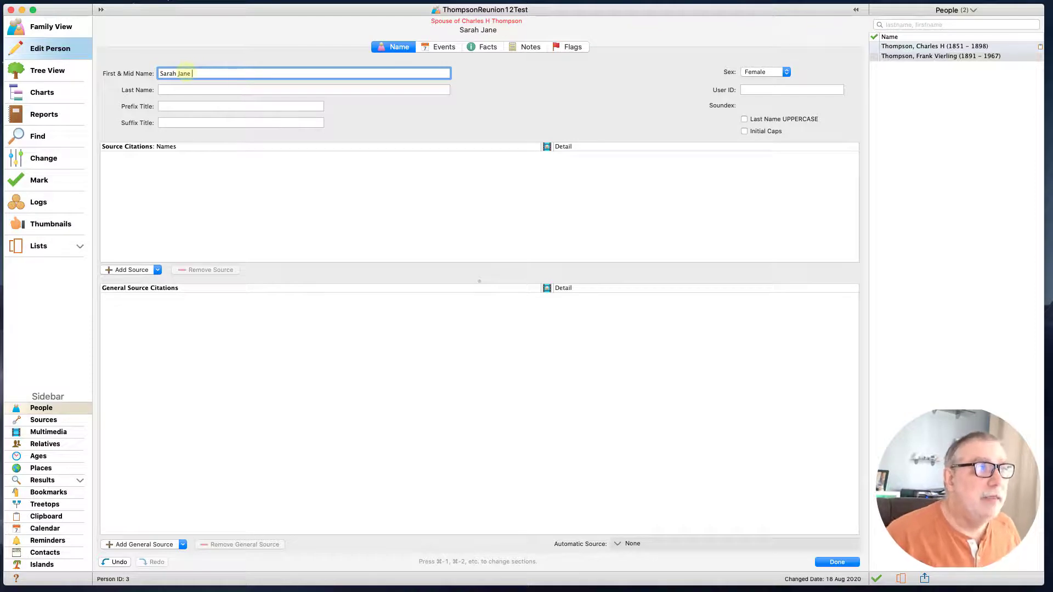
- Enter the mother's maiden surname as her last name, correcting its spelling, and leave the prefix and suffix titles blank
click(189, 88)
text(Ray)
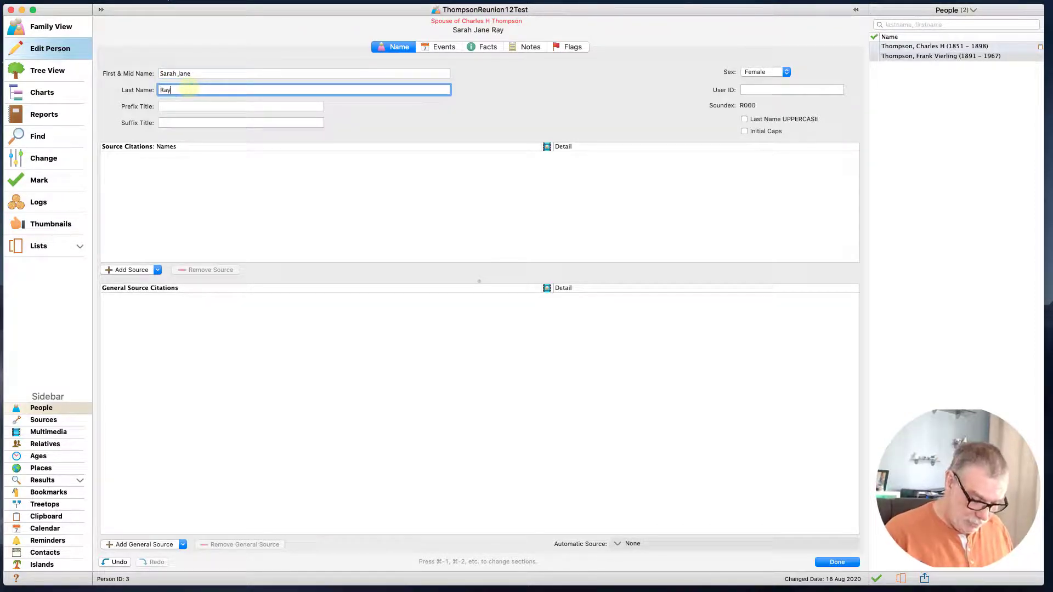
text(miond)
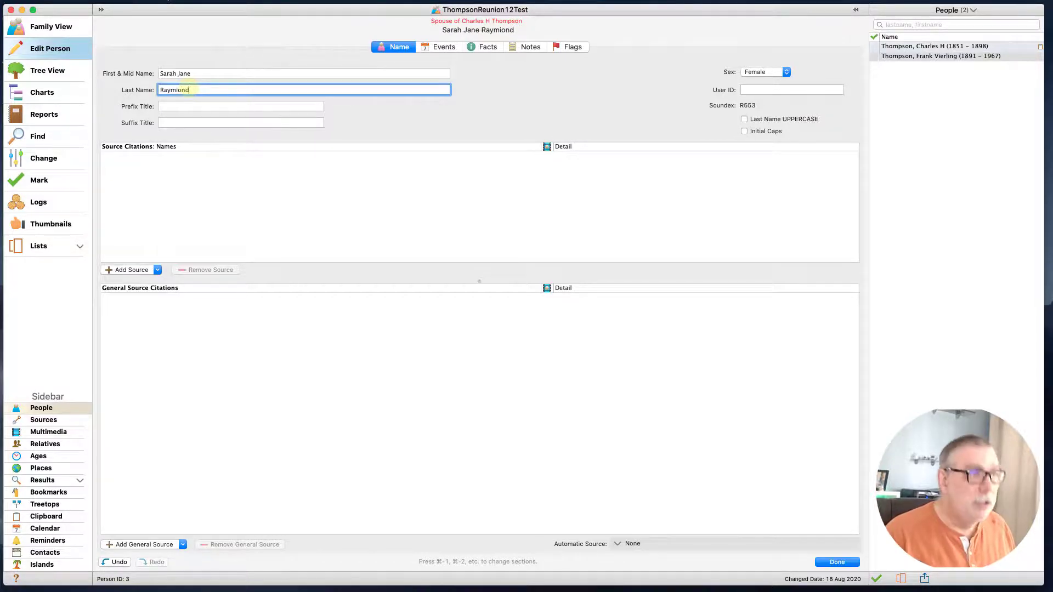
key(BackSpace)
key(BackSpace)
key(BackSpace)
key(BackSpace)
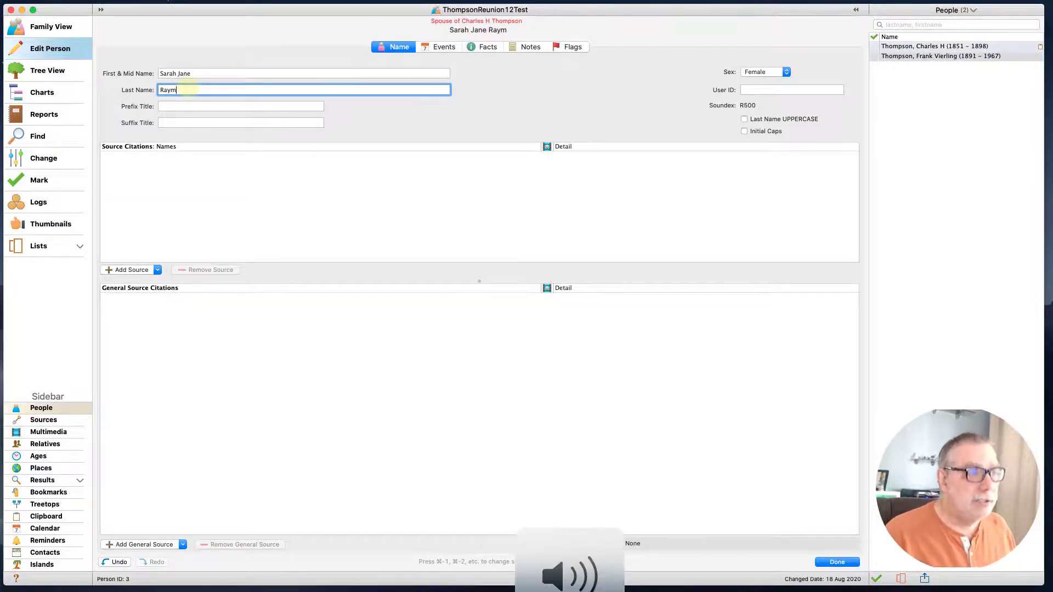
text(o)
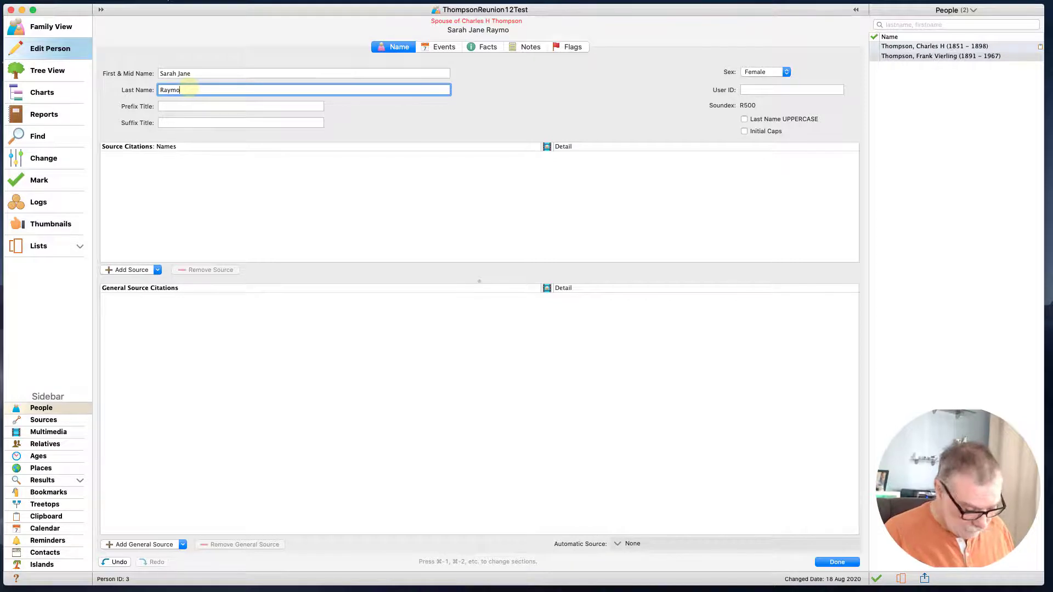
text(nd)
key(Tab)
key(Tab)
key(Tab)
key(Tab)
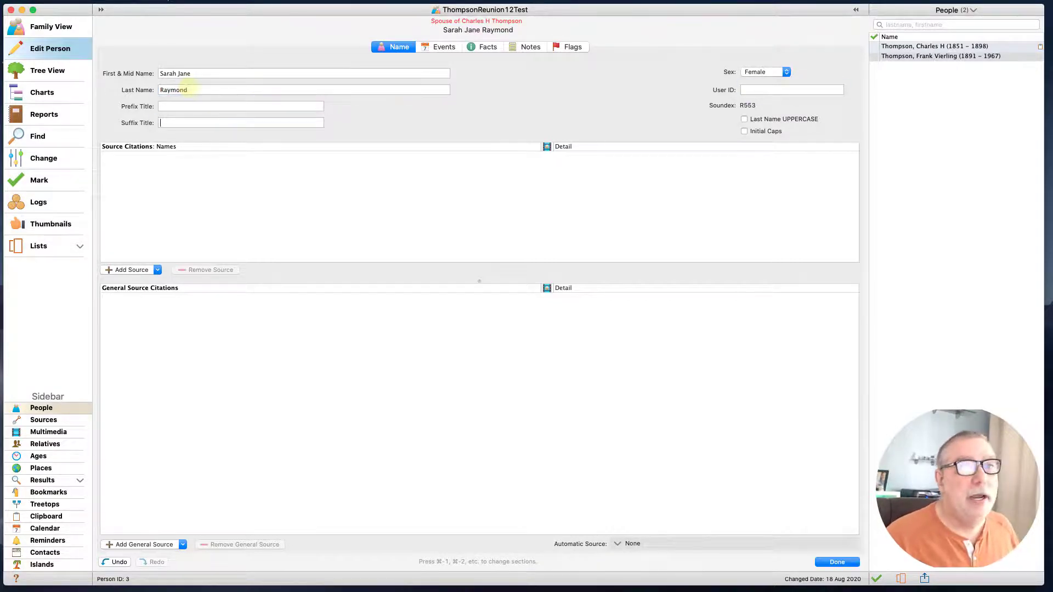
key(Tab)
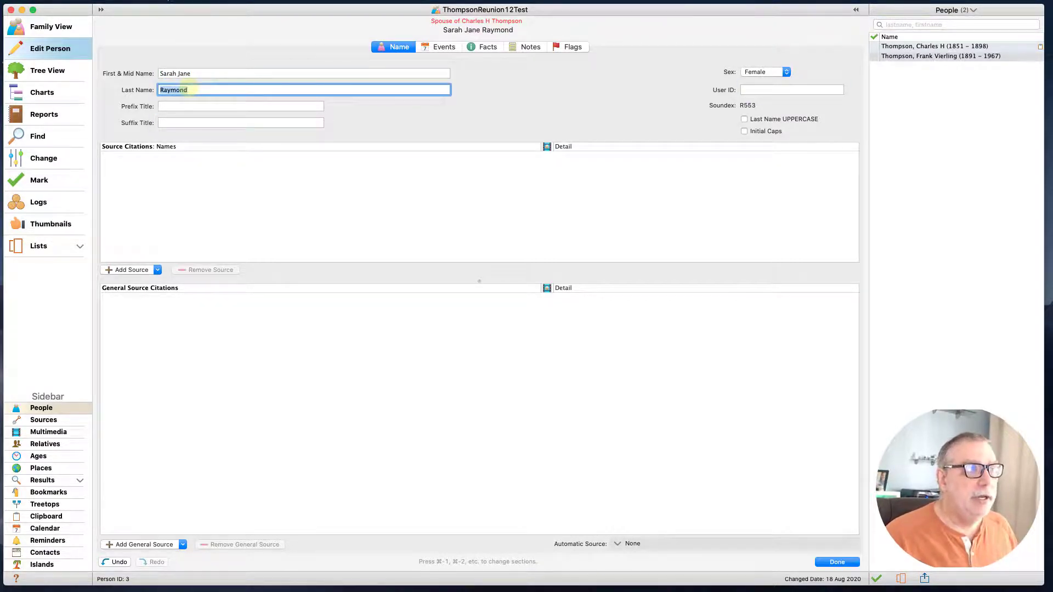
- Enter the mother's month and year of birth in her birth event, leaving its place and memo blank
click(443, 47)
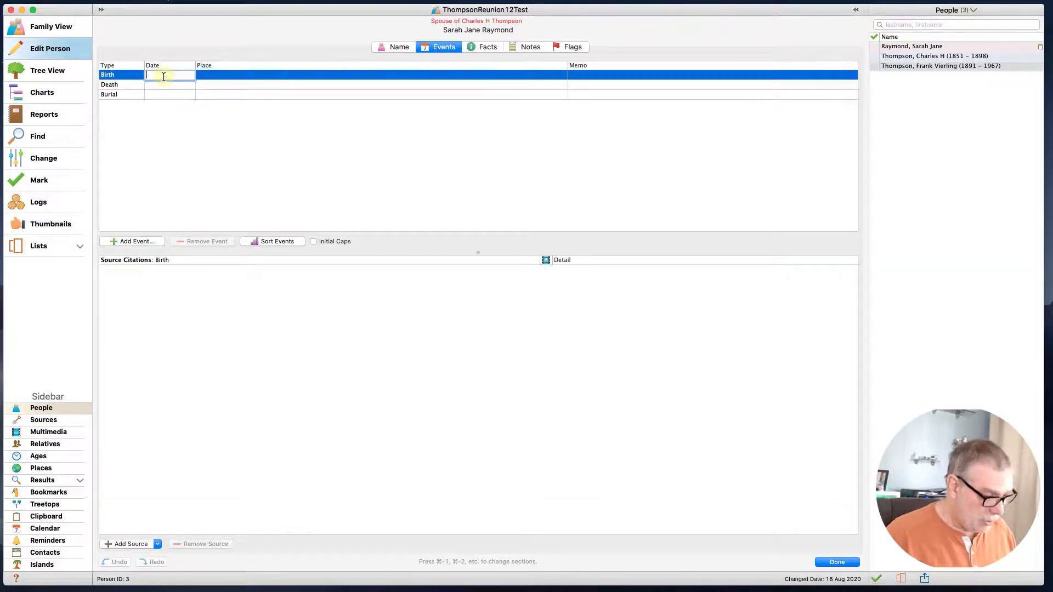
text(jan 18)
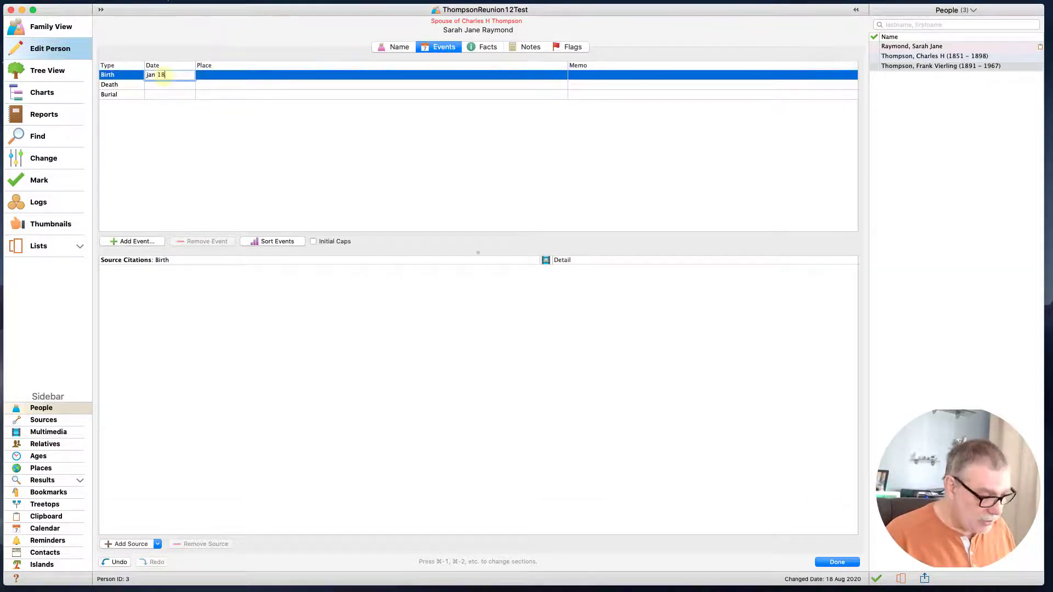
text(50)
key(Tab)
key(Tab)
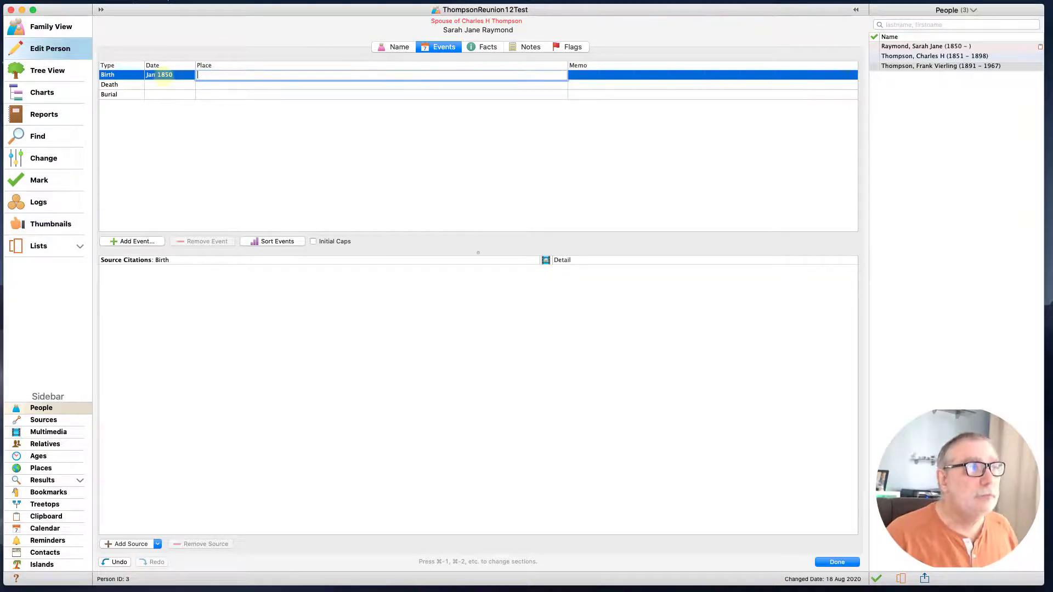
key(Tab)
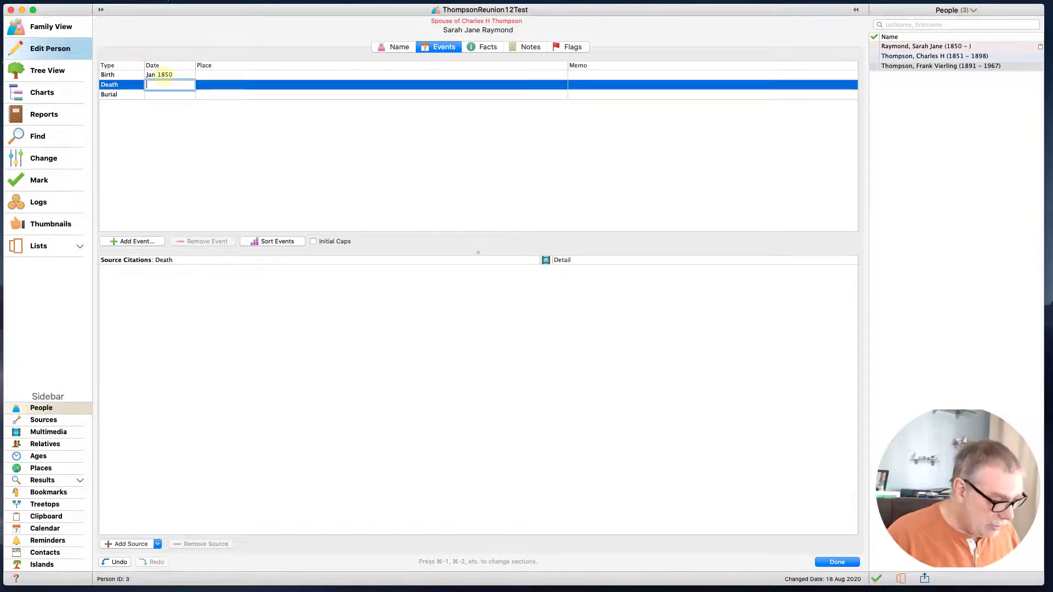
- Set the mother's death date to 10 Dec 1912 and finish her record
text(10 )
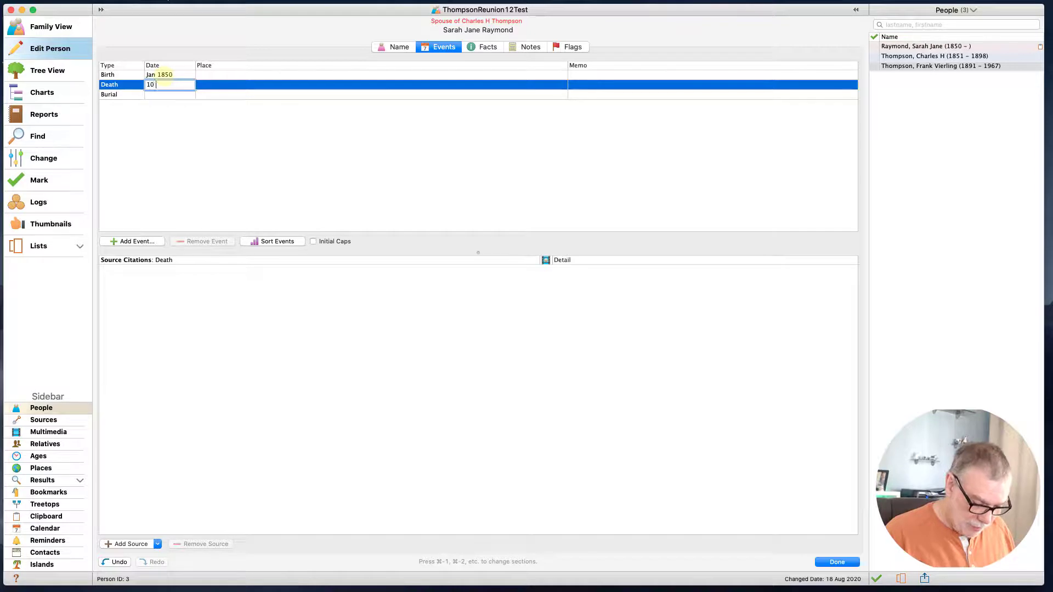
text(dec 1912)
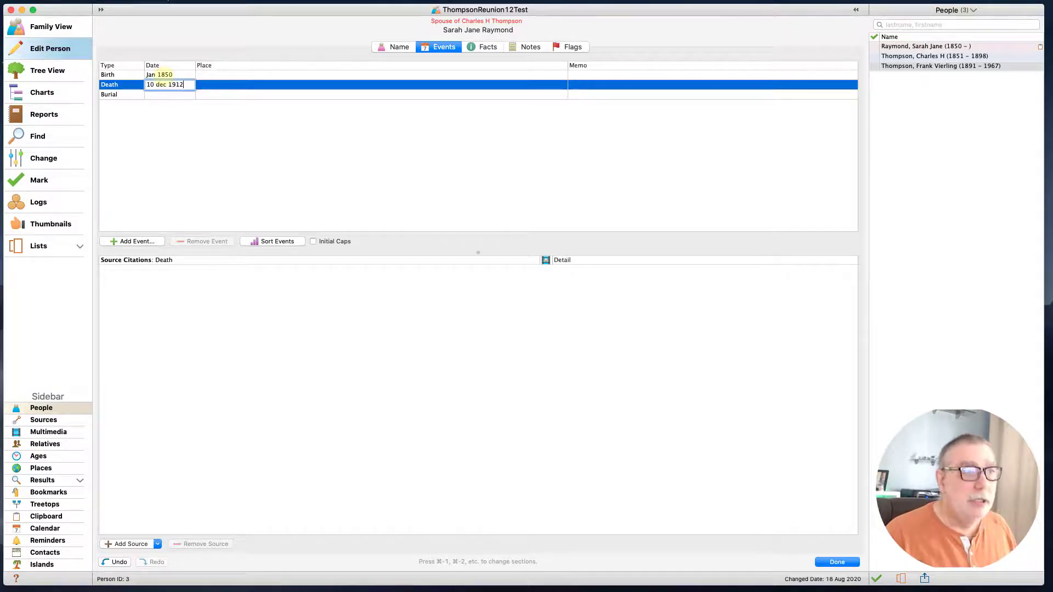
key(Tab)
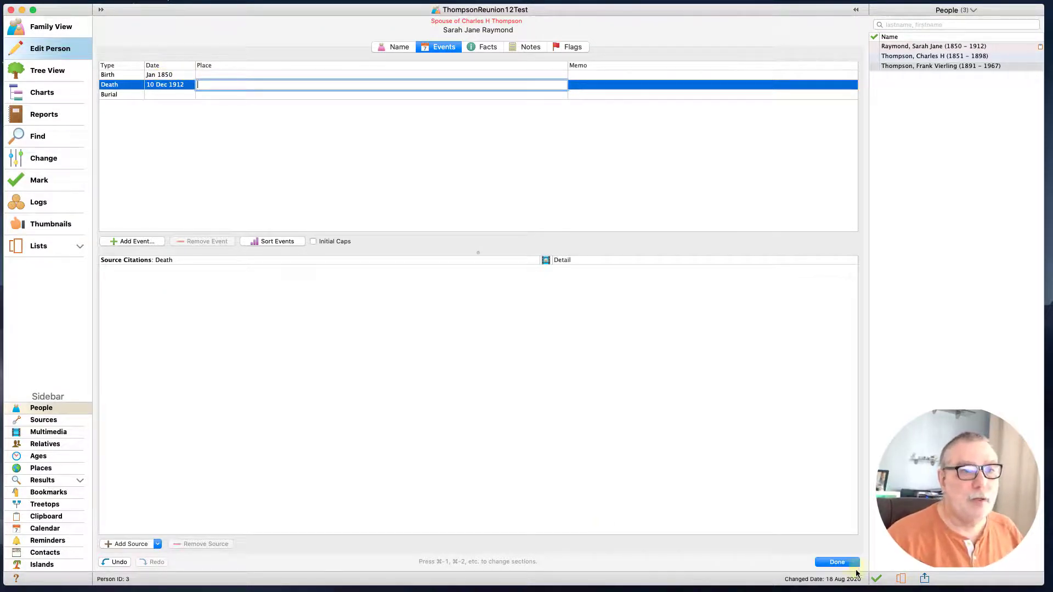
click(838, 563)
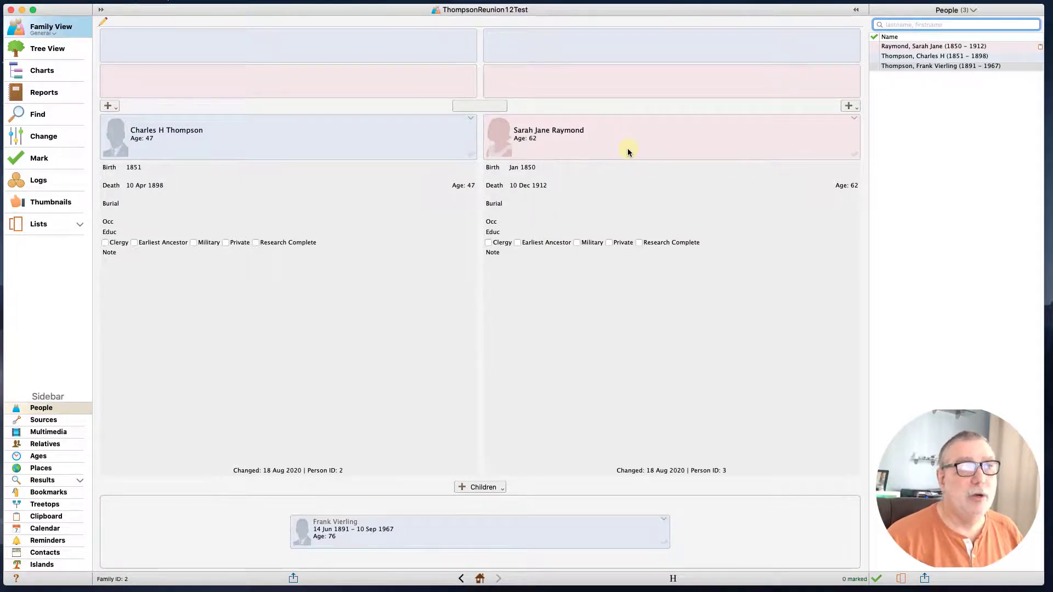
- Open the father's events and look through the available event types without adding any
double_click(276, 140)
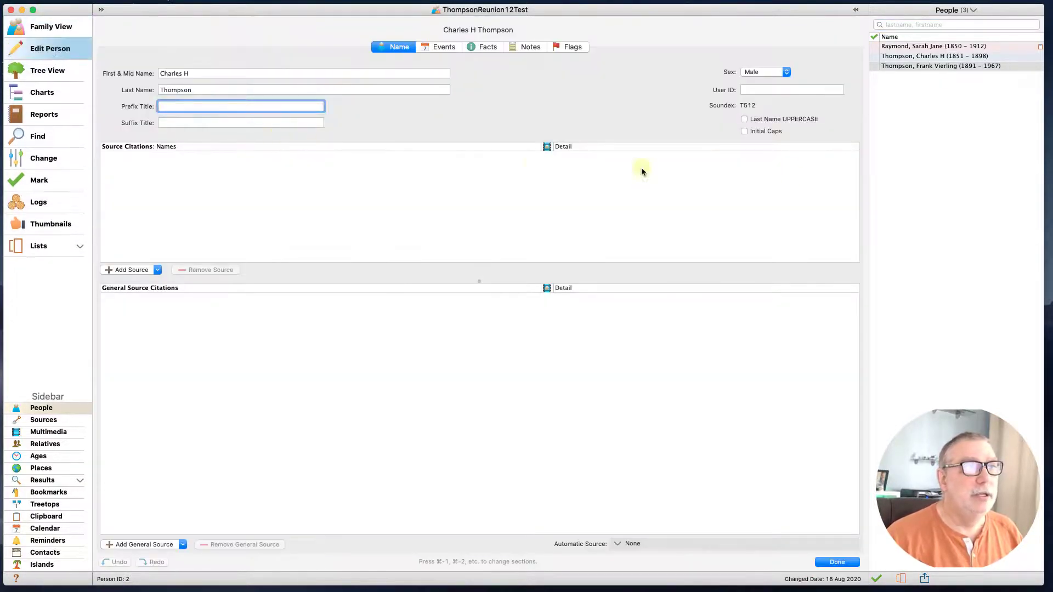
click(445, 47)
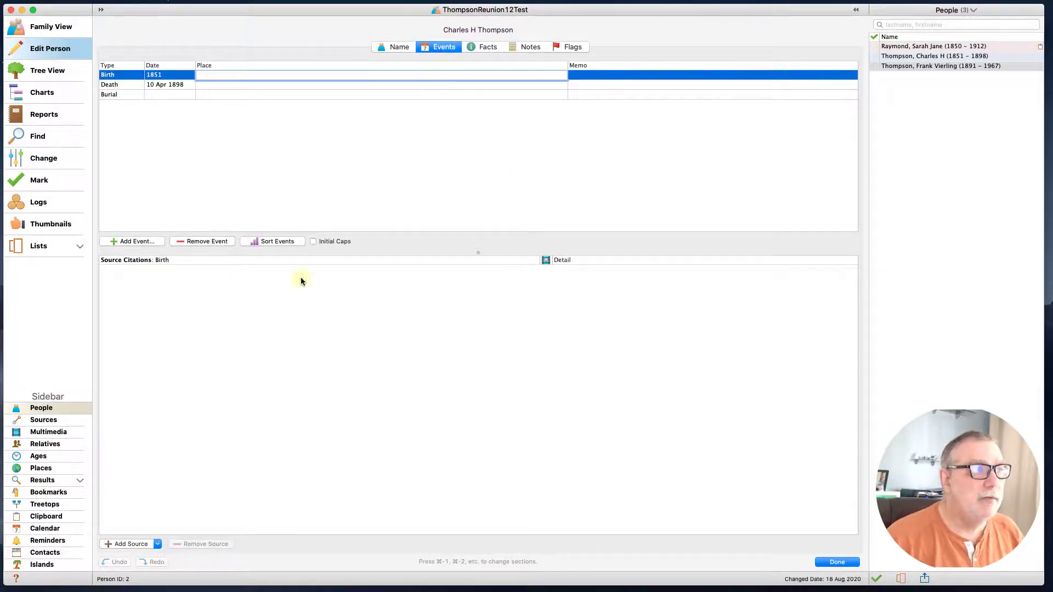
click(142, 243)
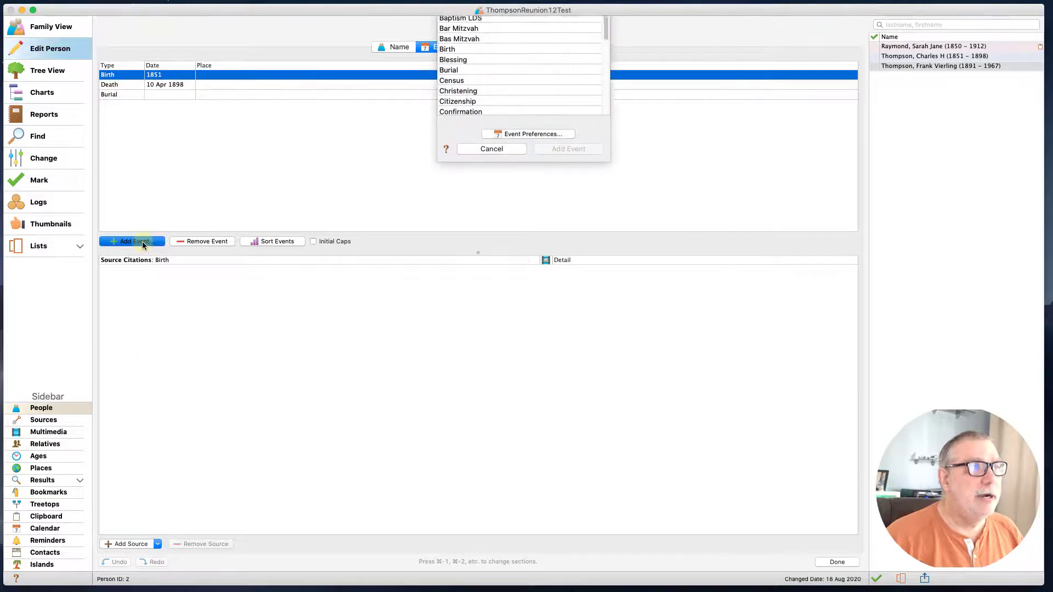
scroll(526, 72, down, 3)
scroll(529, 92, down, 5)
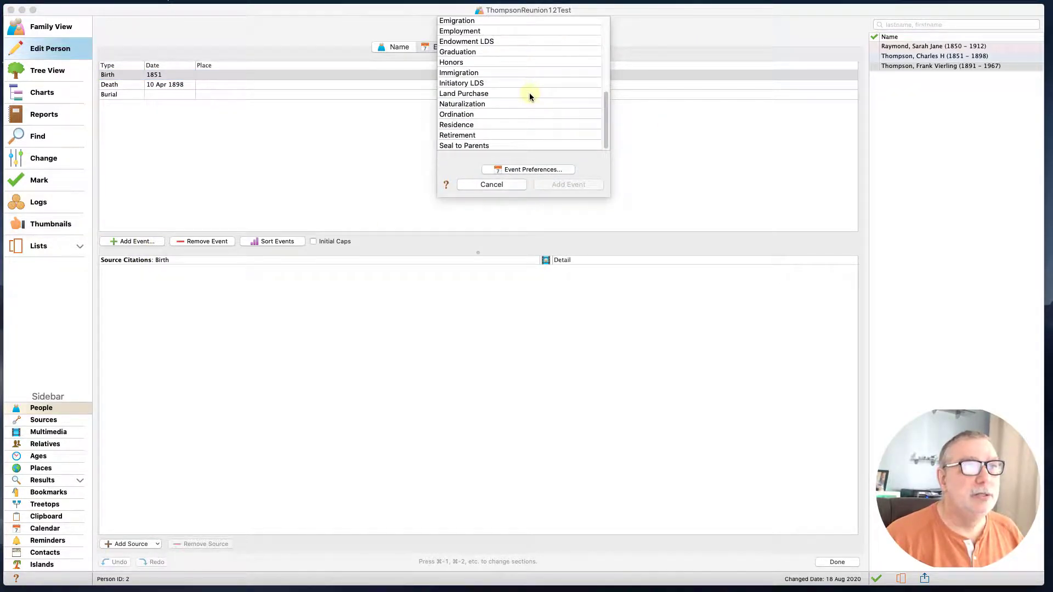
scroll(505, 122, up, 5)
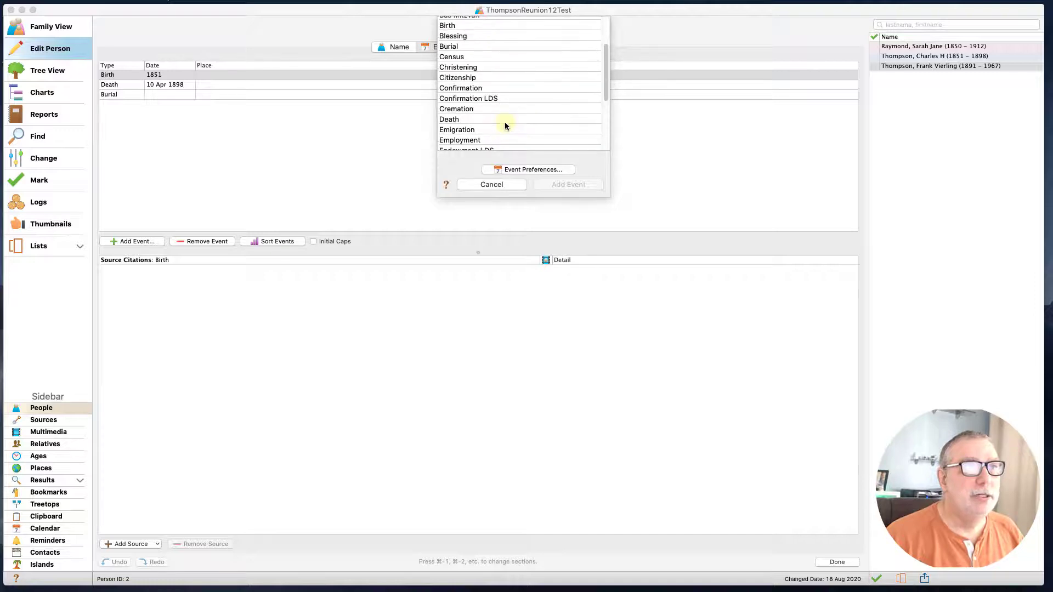
scroll(504, 124, up, 3)
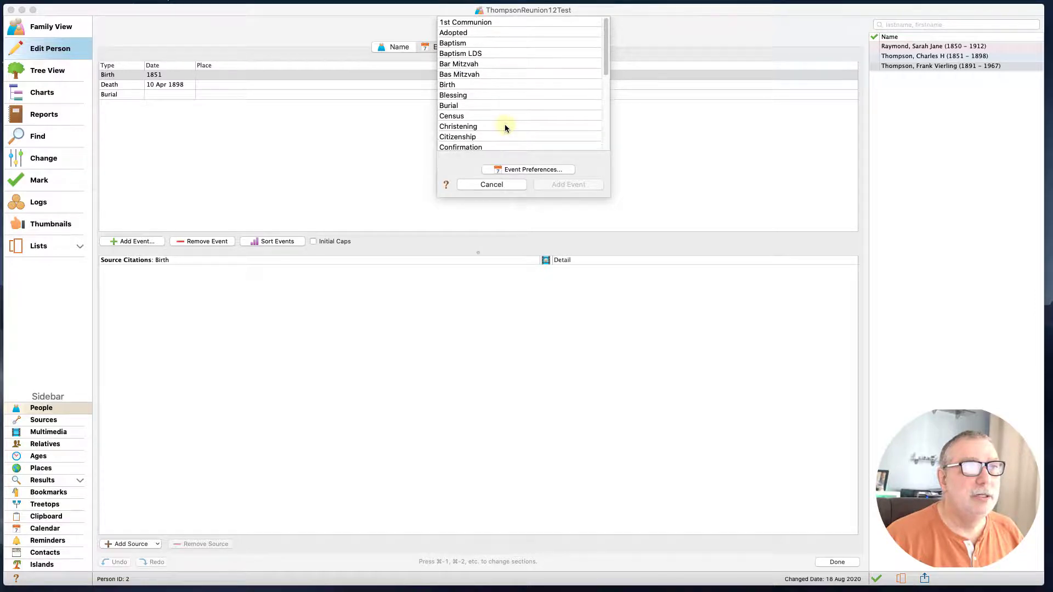
click(516, 184)
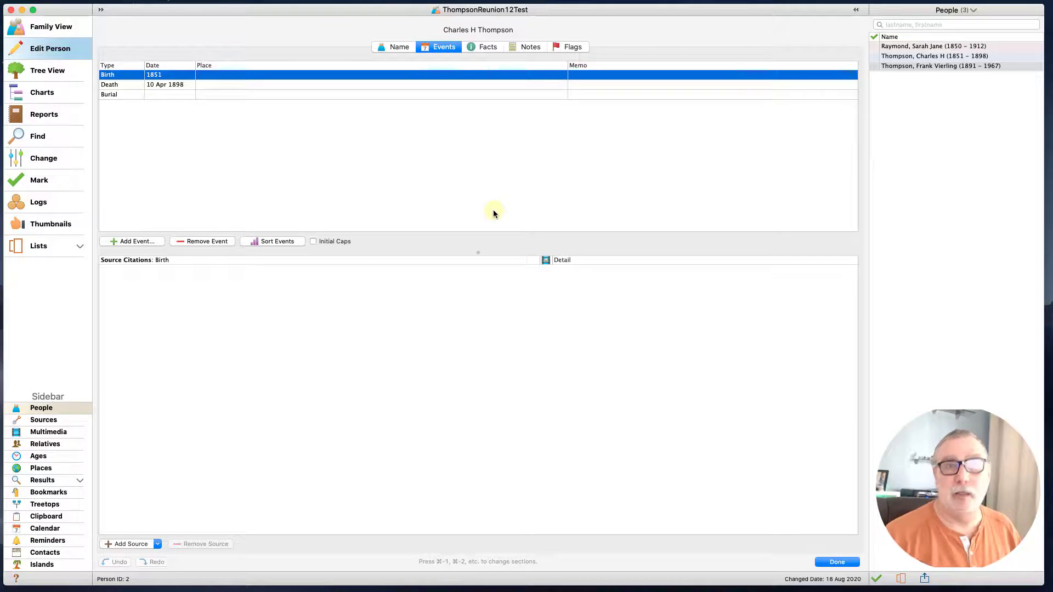
- Look through the fact types available for the father without adding any, and return to the family view
click(487, 51)
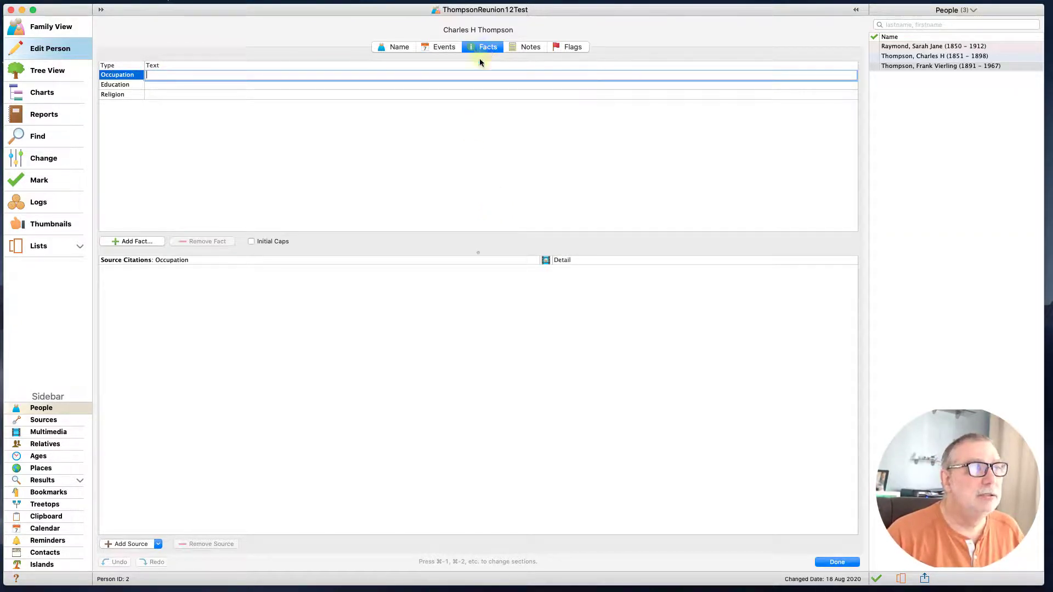
click(137, 241)
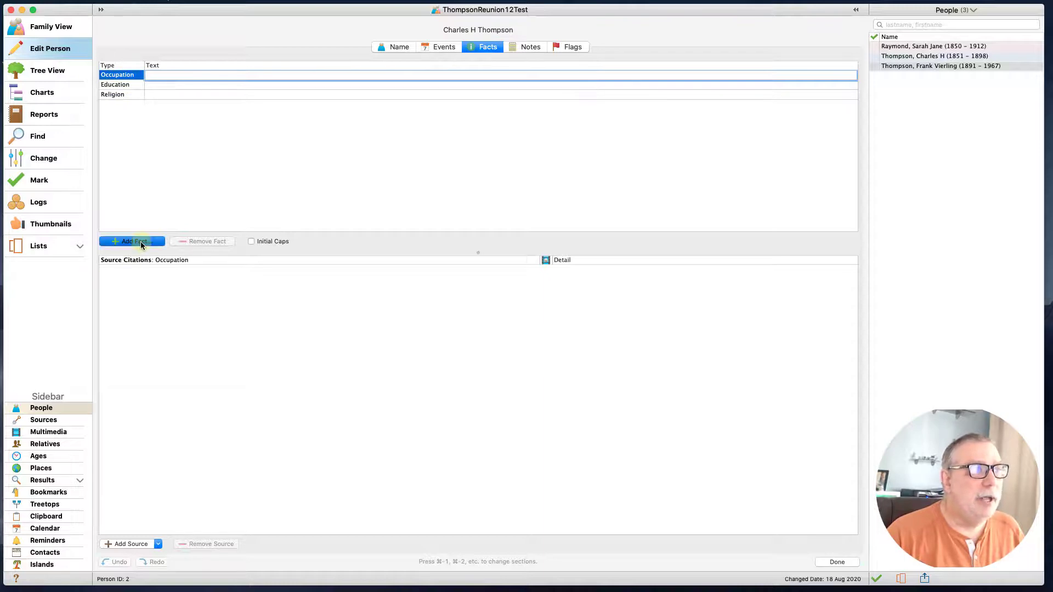
scroll(560, 93, down, 1)
scroll(560, 94, down, 5)
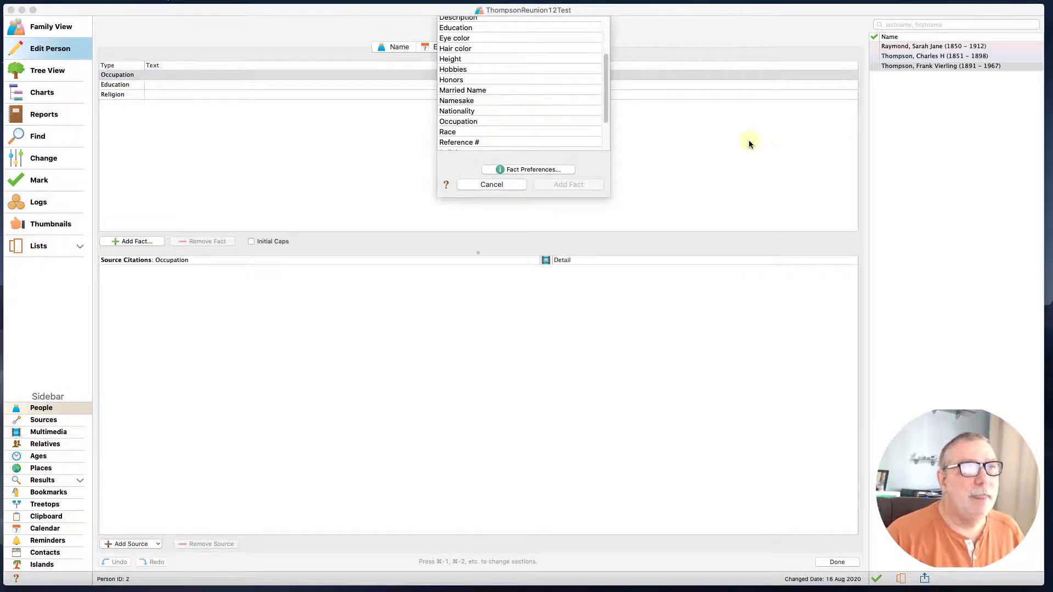
click(512, 188)
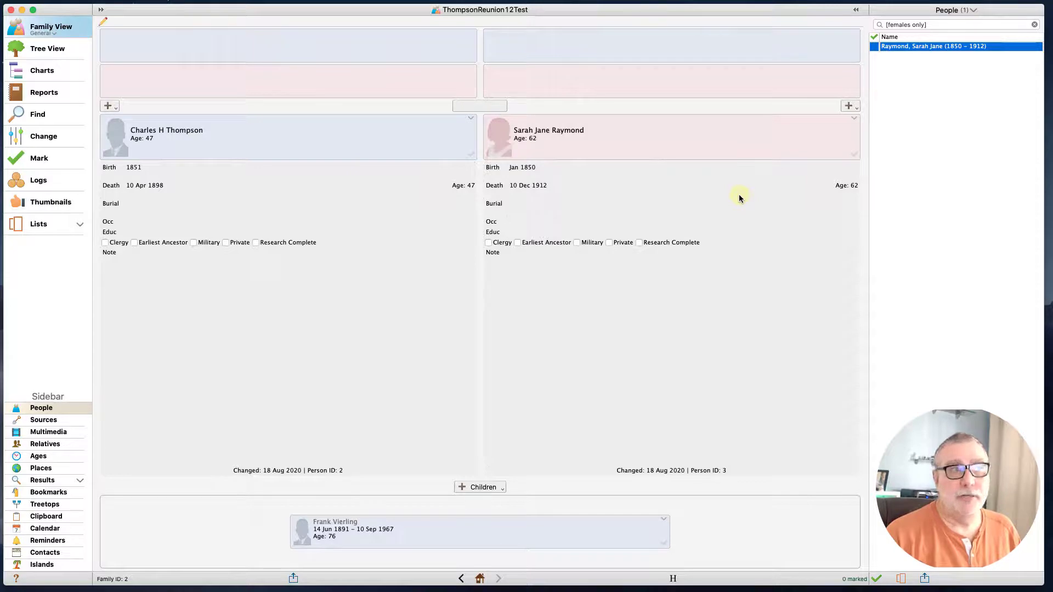
click(628, 196)
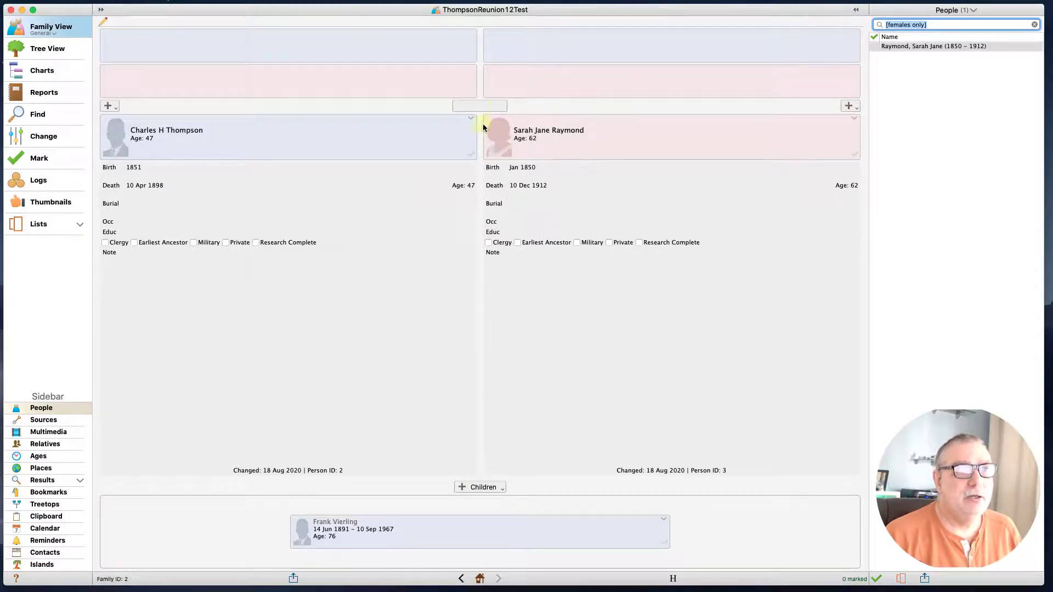
- Set the parents' marriage date to 18 Sep 1889, leaving place and memo blank, and finish the family record
click(497, 107)
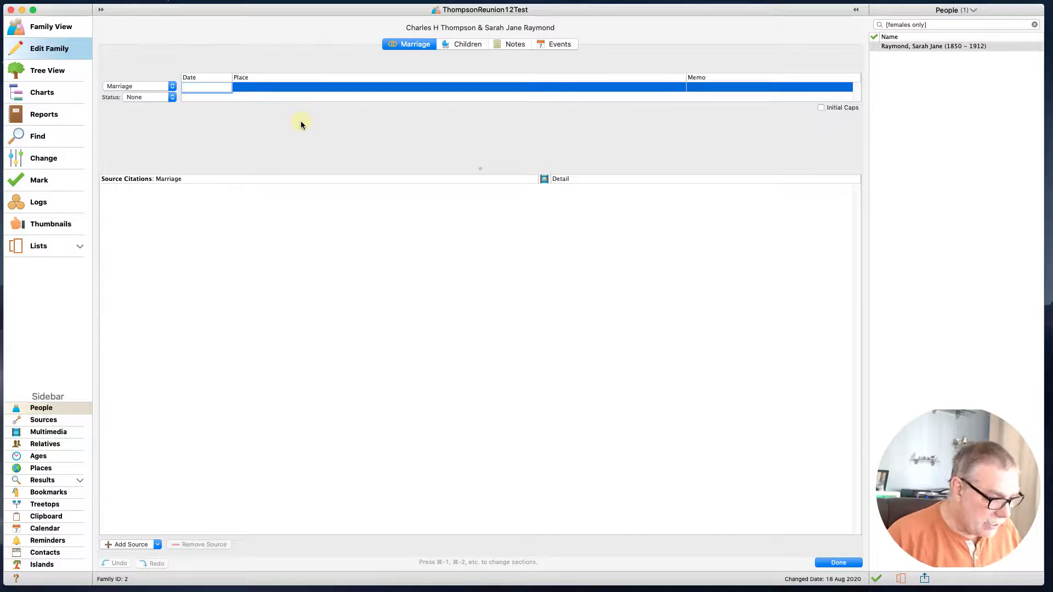
text(18 s)
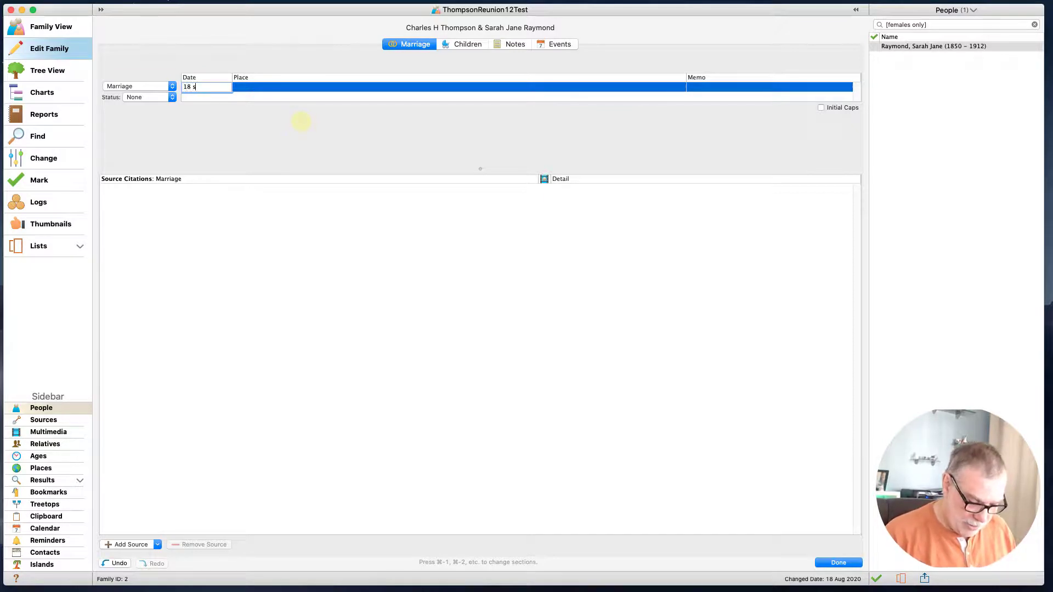
text(ep 1889)
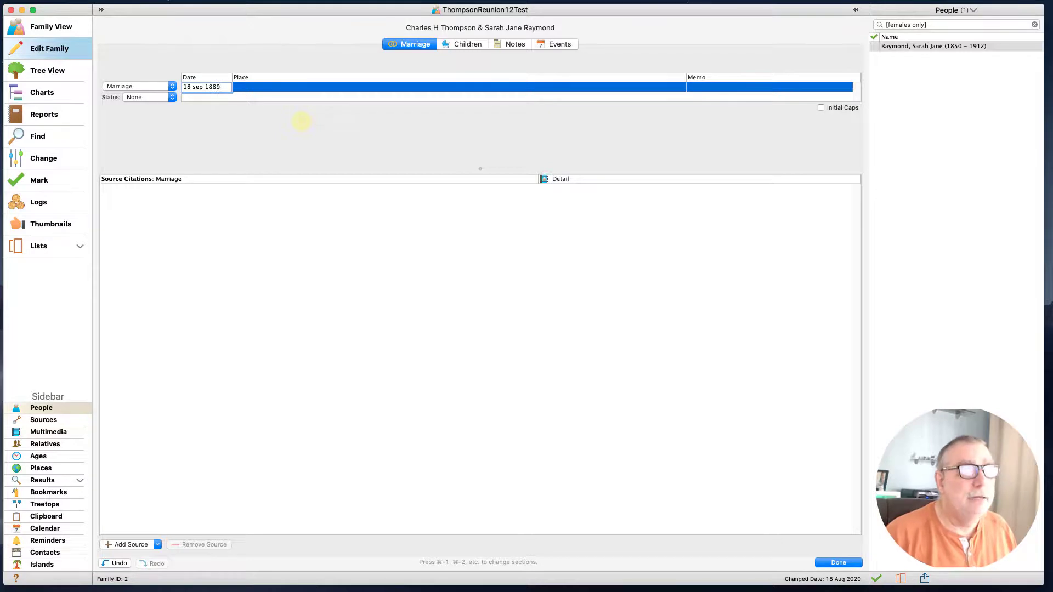
key(Return)
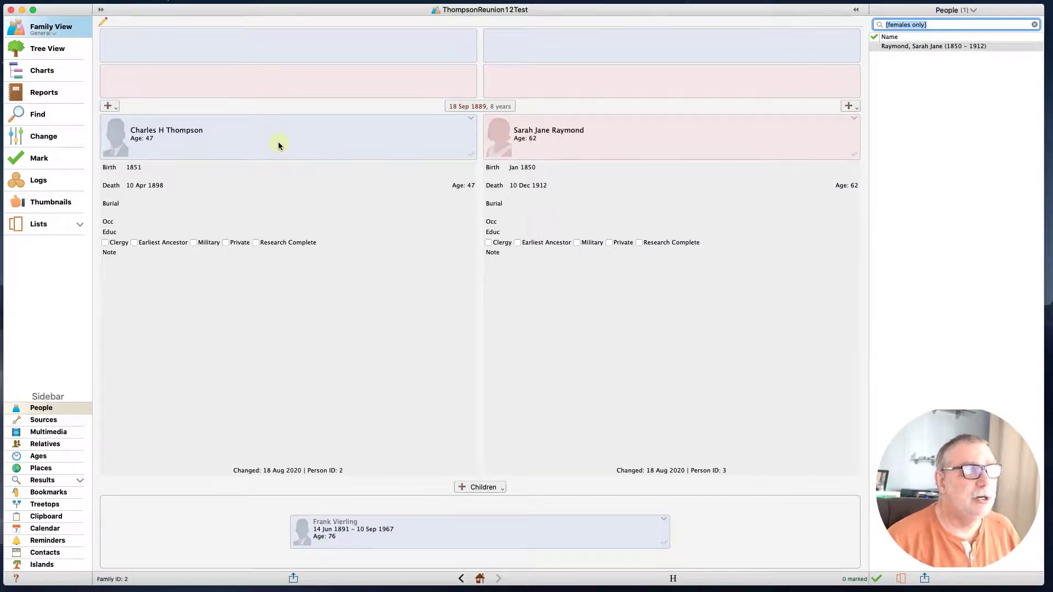
- Add a new father for the husband, enter his first and middle names, keep the prefilled surname and finish the record
click(117, 106)
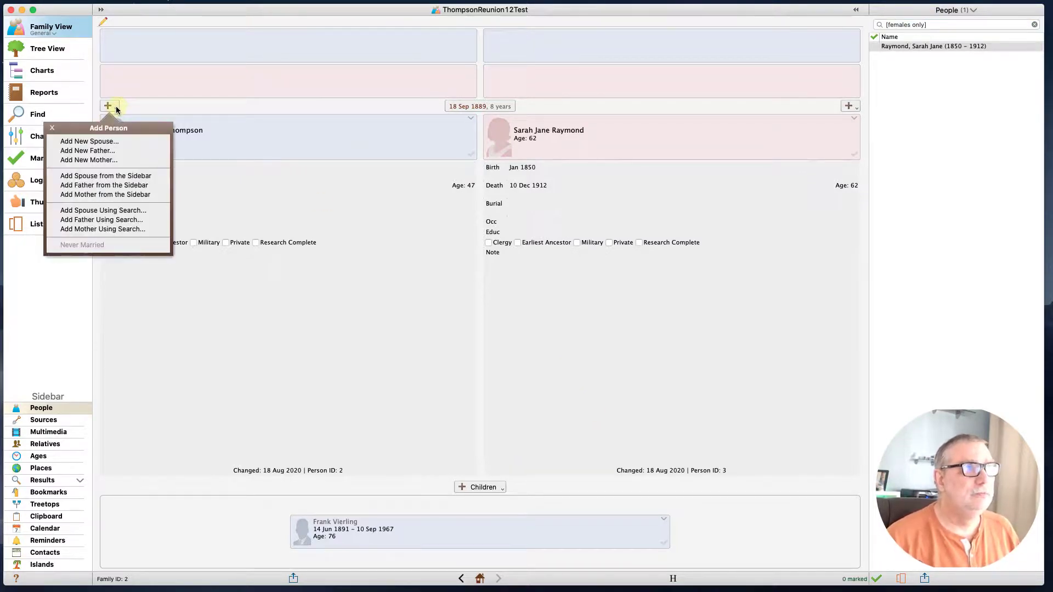
click(108, 151)
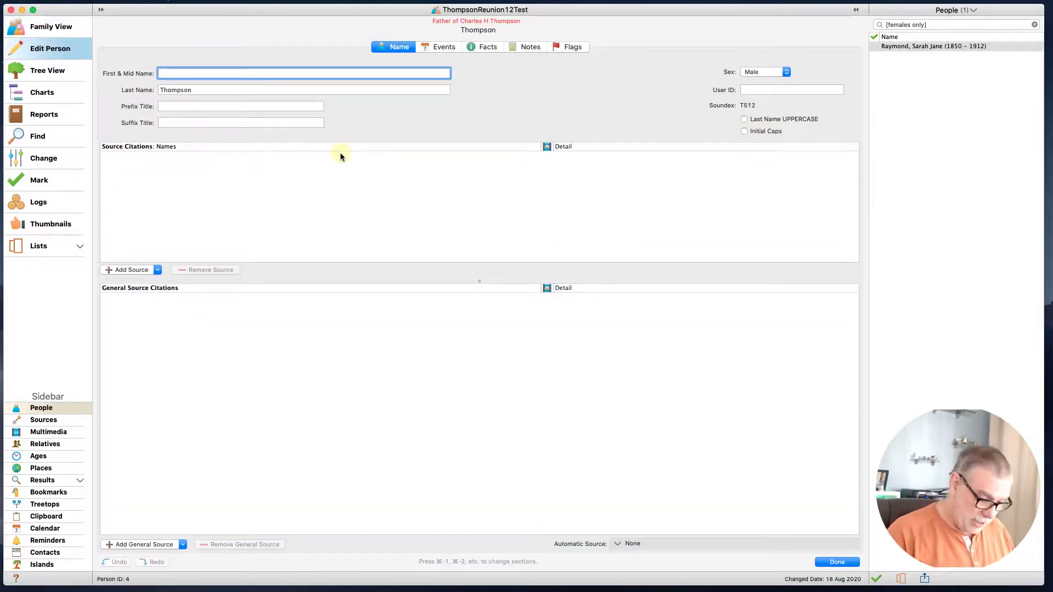
text(Daniel Ha)
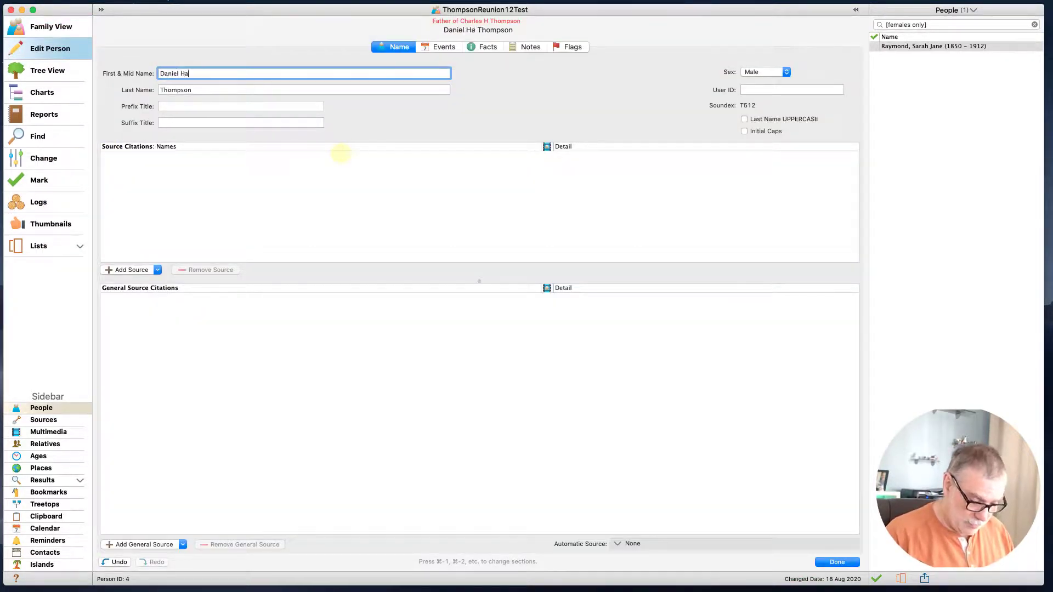
text(rt)
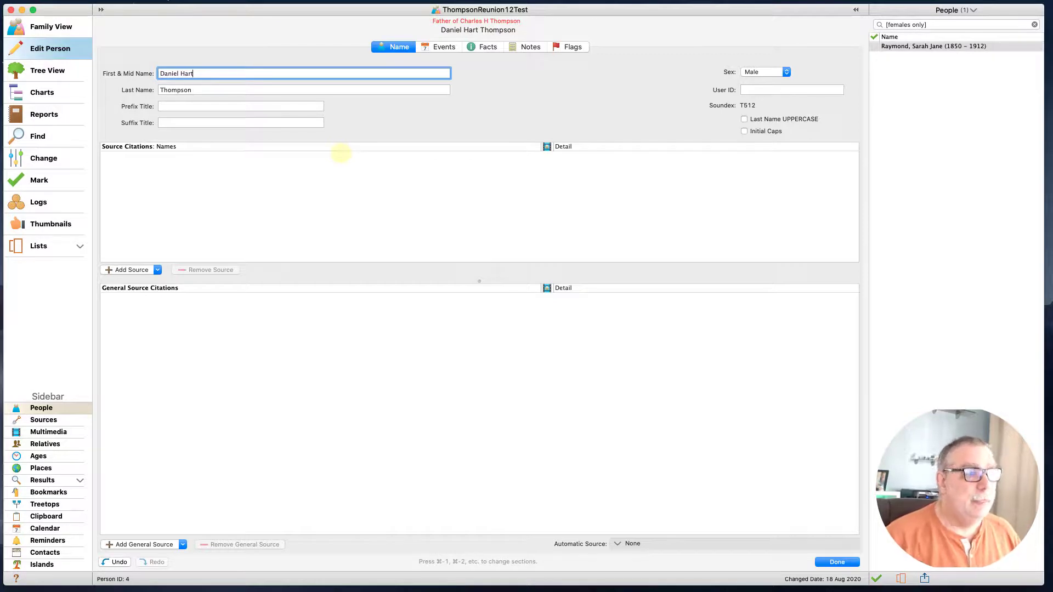
click(837, 562)
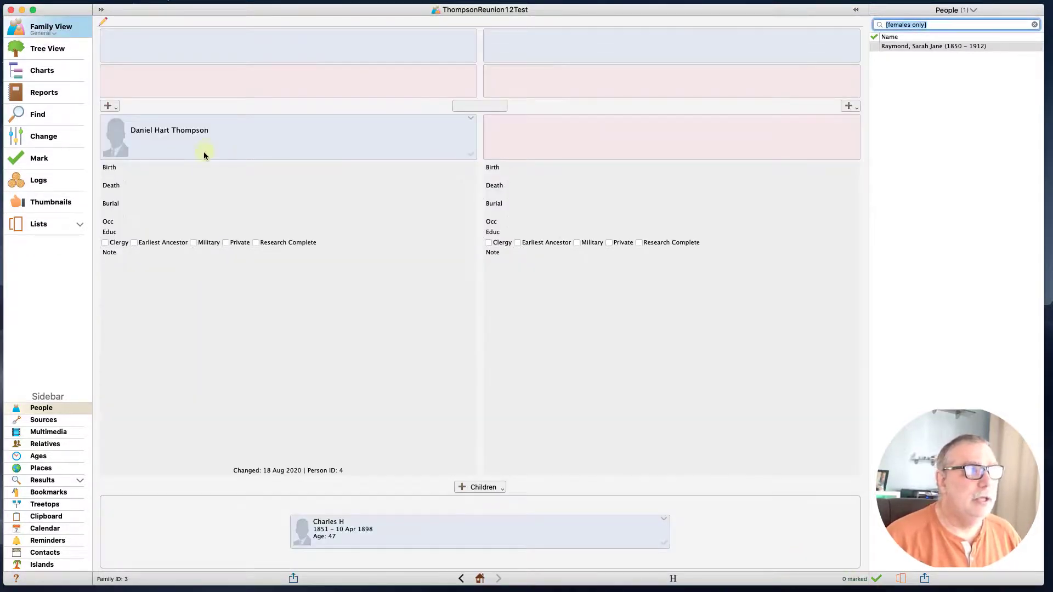
- Enter the new grandfather's date of birth in his birth event, leaving its place and memo blank
double_click(141, 172)
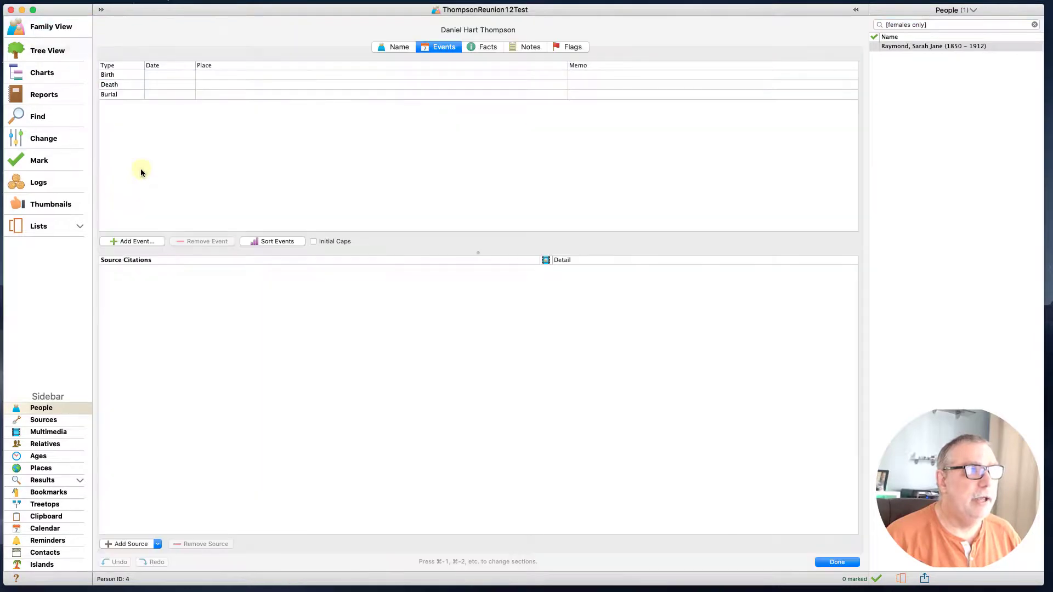
click(167, 75)
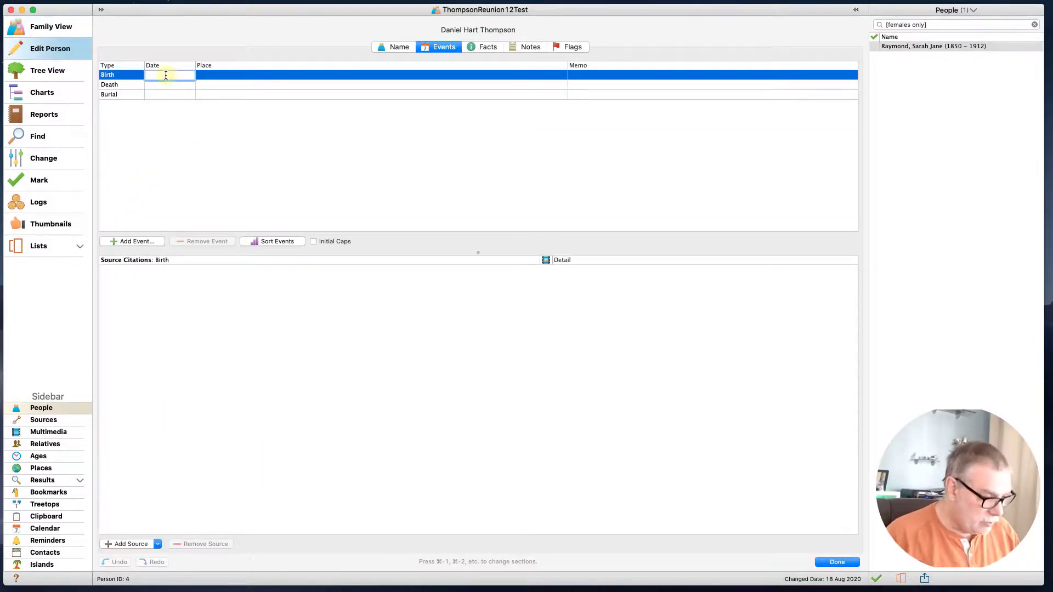
text(0)
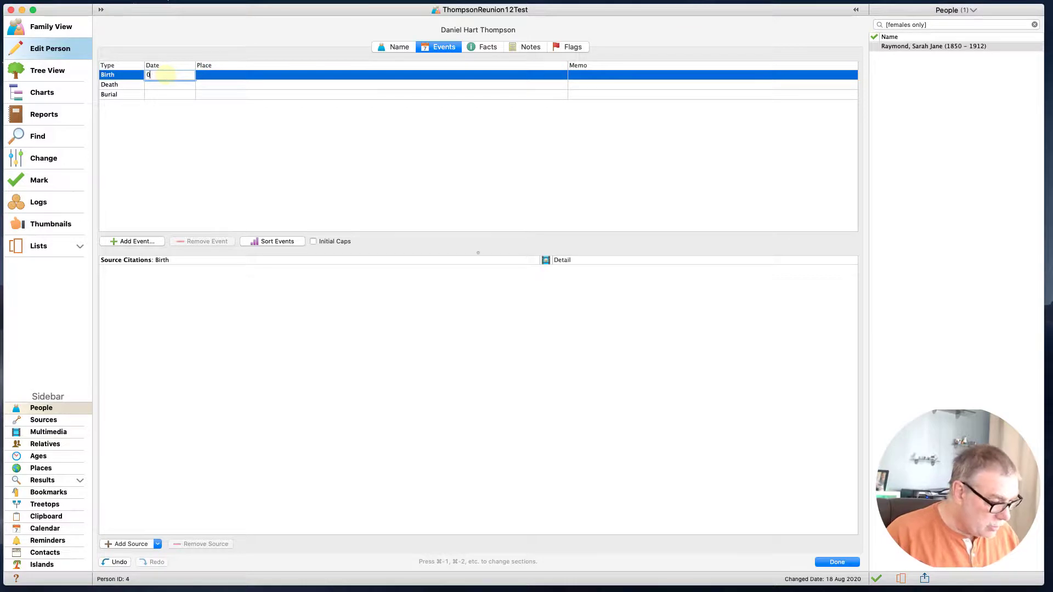
text(1 jun 1)
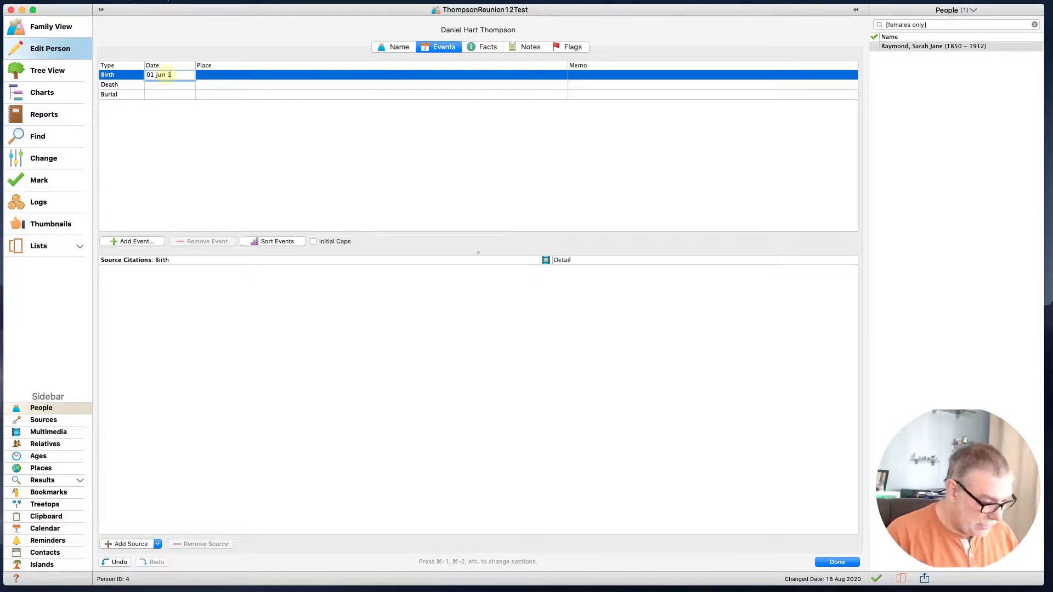
text(829)
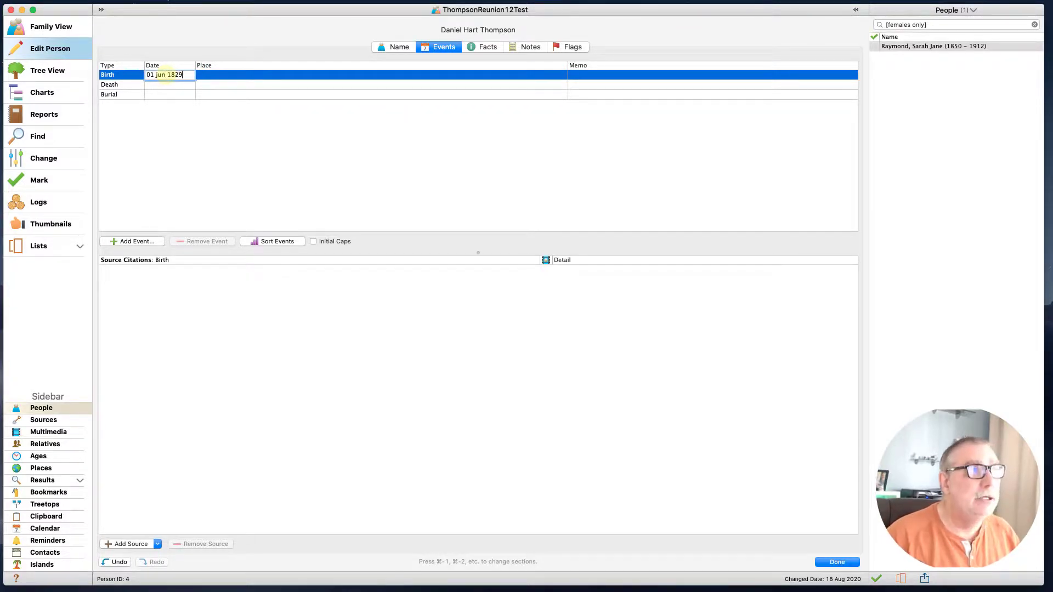
key(Tab)
key(Tab)
key(Tab)
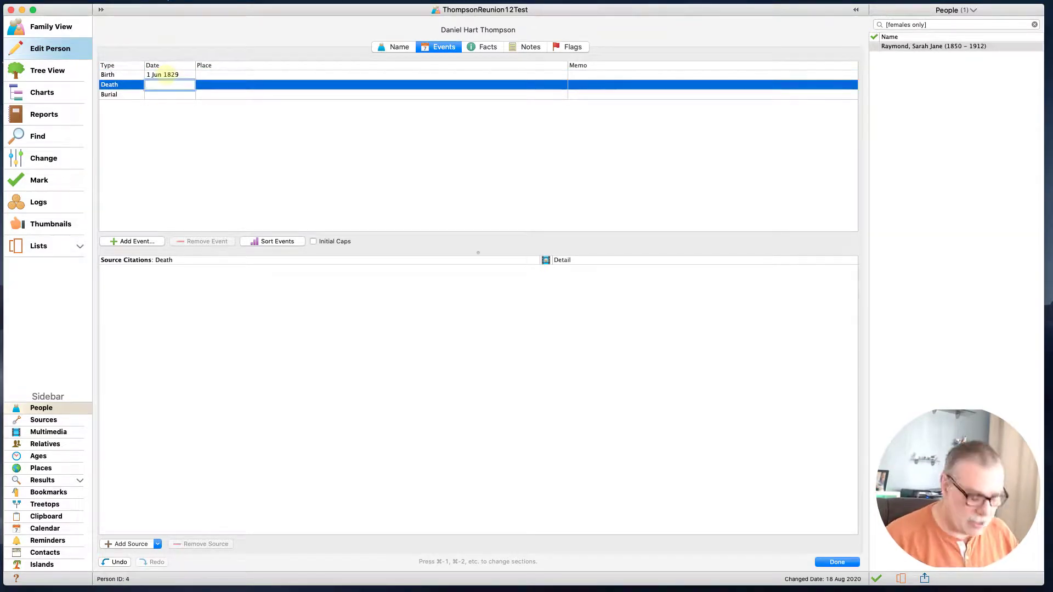
- Try to enter the grandfather's death date as 30/7/1893, choosing to try again rather than save it as a custom date
text(30)
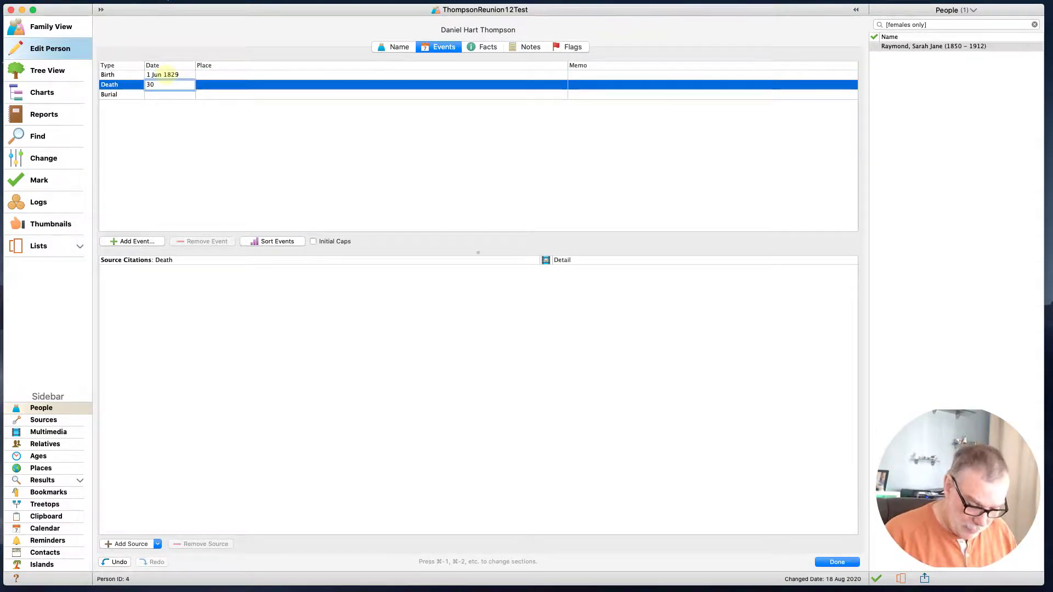
text(/7)
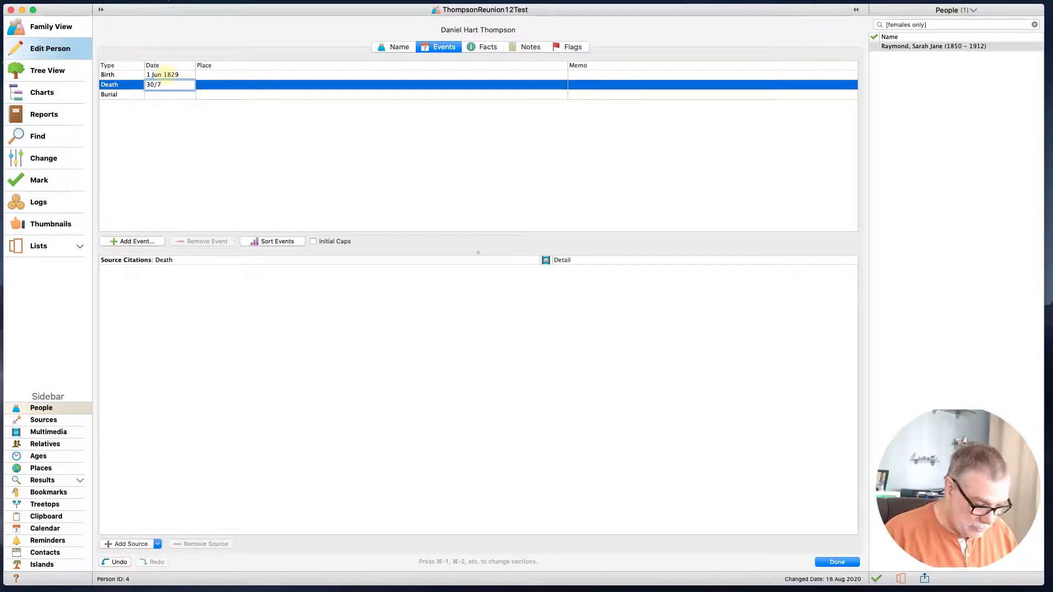
text(/18)
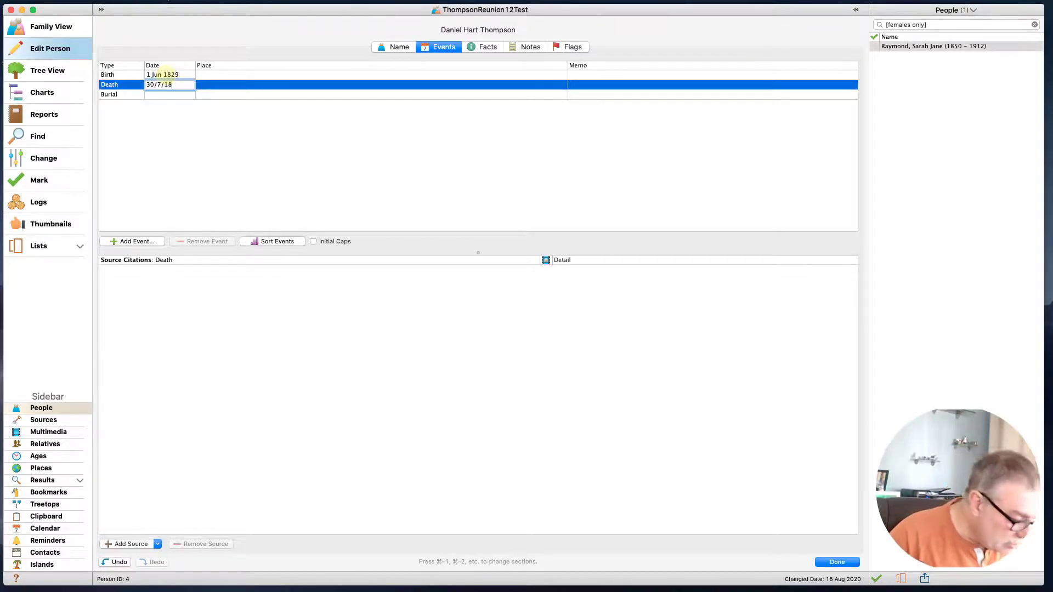
text(9)
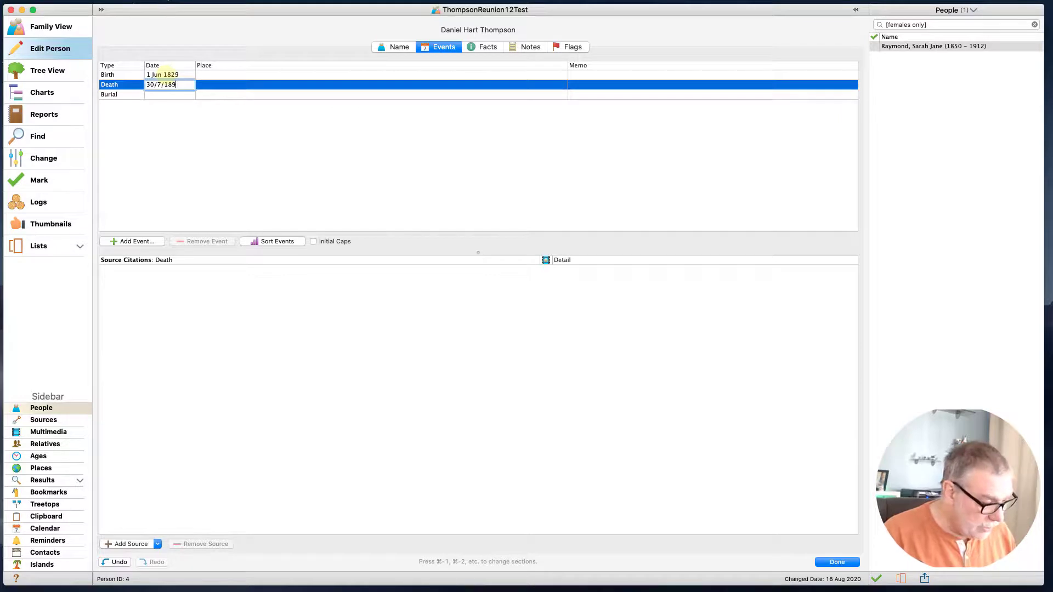
text(3)
key(Return)
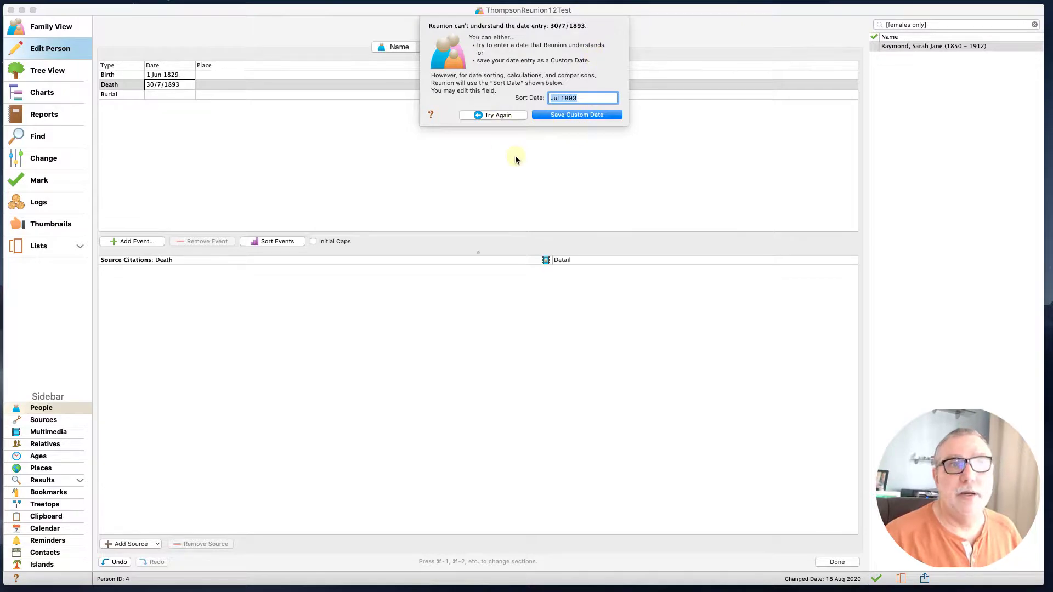
click(508, 117)
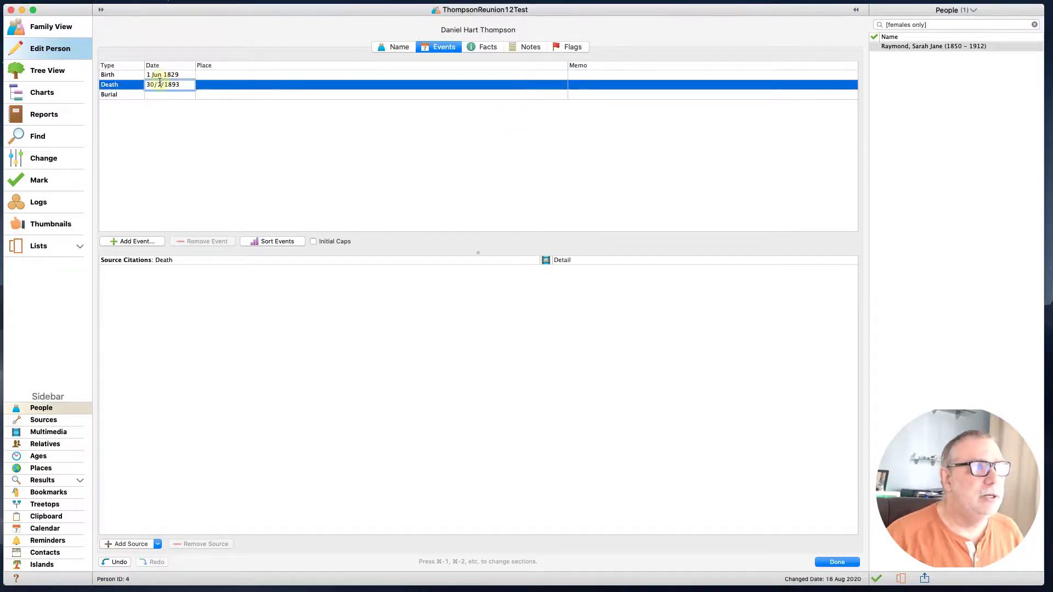
- Correct the grandfather's death date to 7/30/1893 in month-first order and finish his record
drag(161, 82, 141, 84)
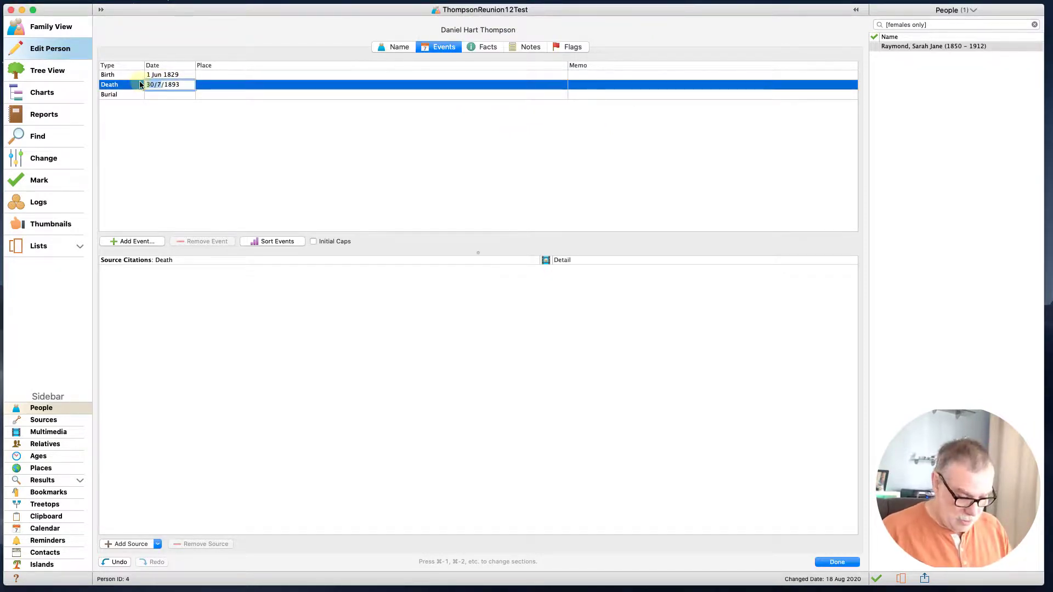
text(7/)
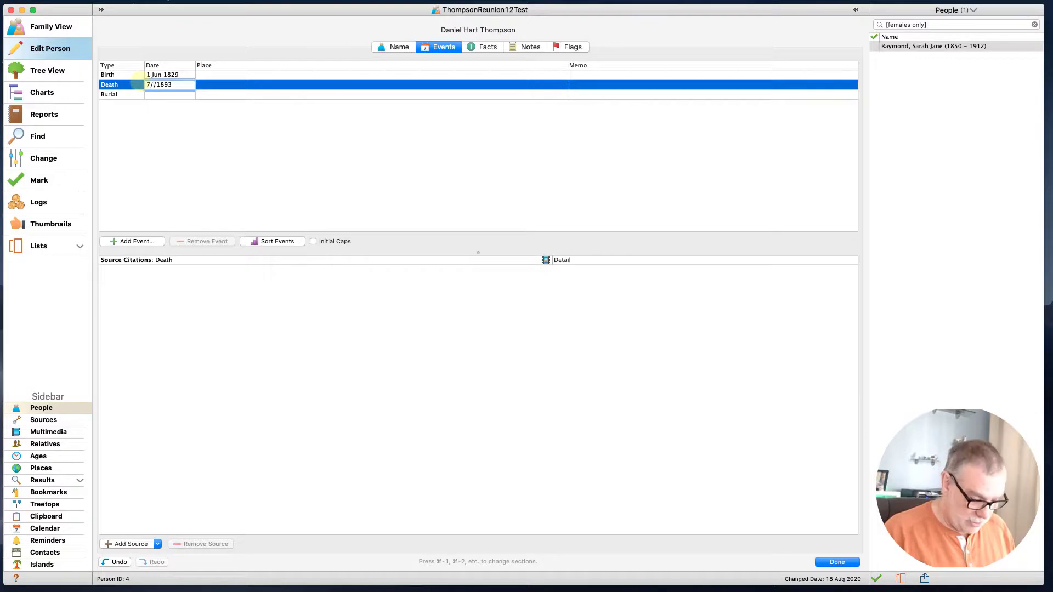
text(30)
key(Return)
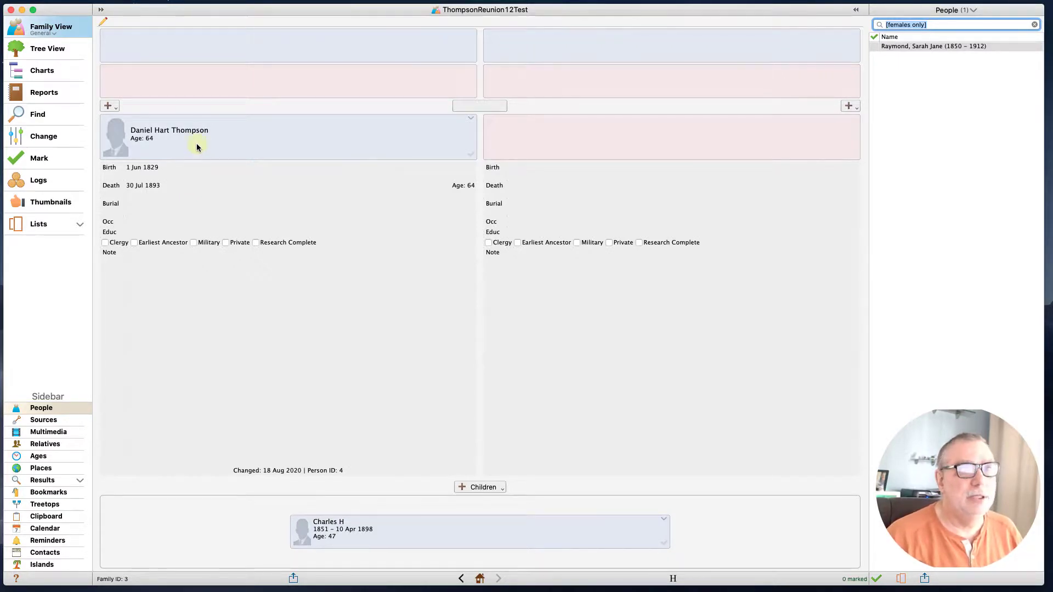
- Add a wife for the grandfather and enter her first name, middle initial and maiden surname, leaving the title fields blank
double_click(779, 153)
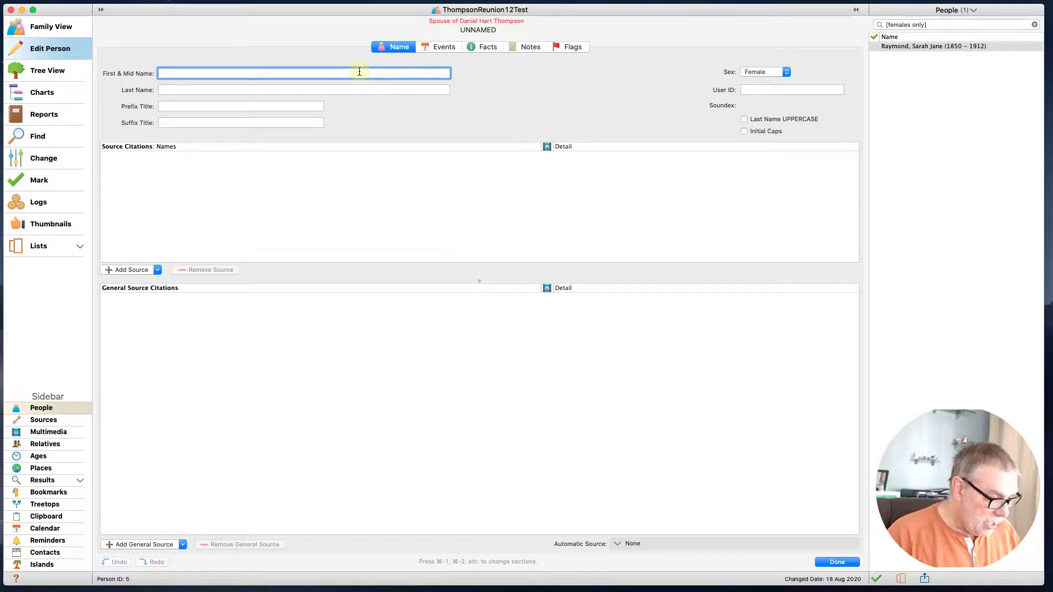
text(Abi)
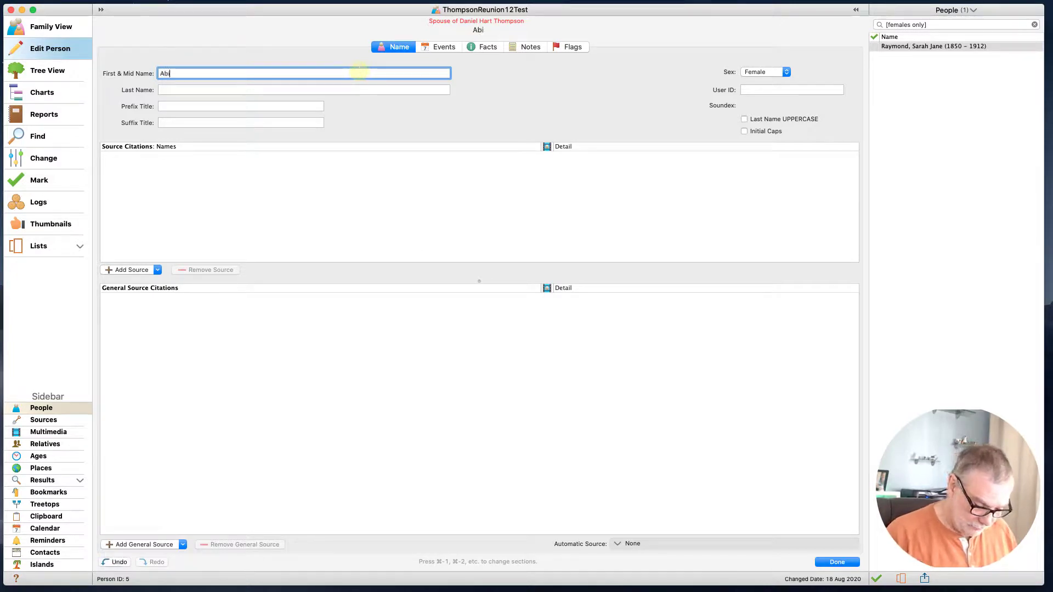
text(gail B)
key(Tab)
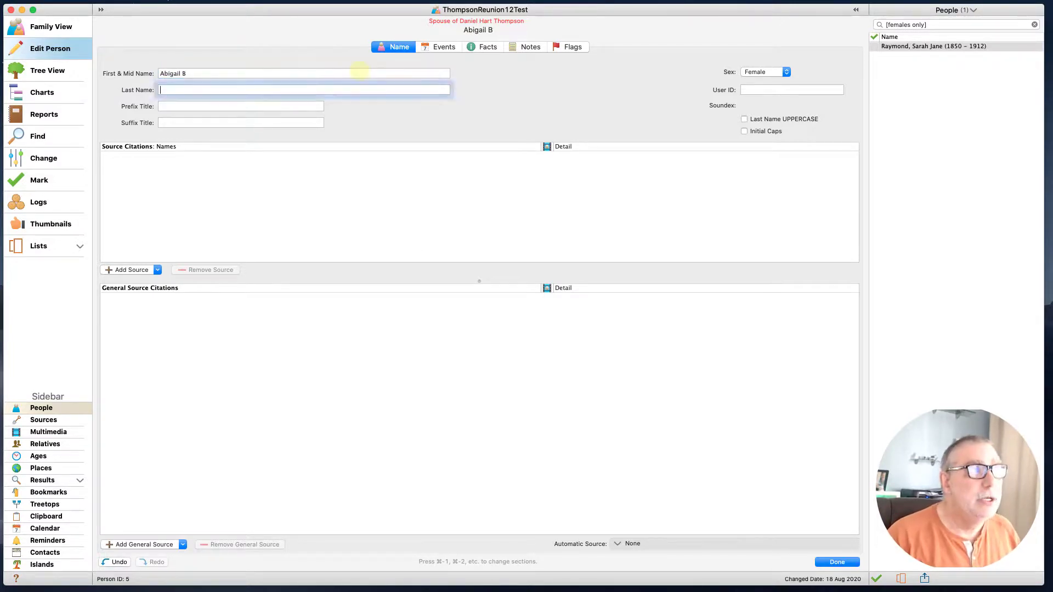
text(Coates)
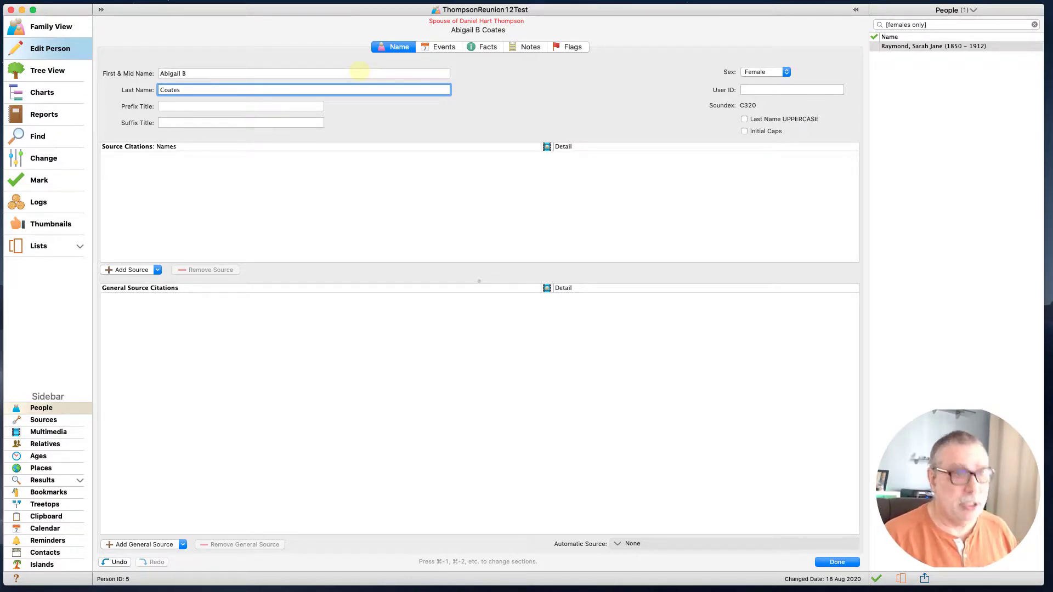
key(Tab)
key(Tab)
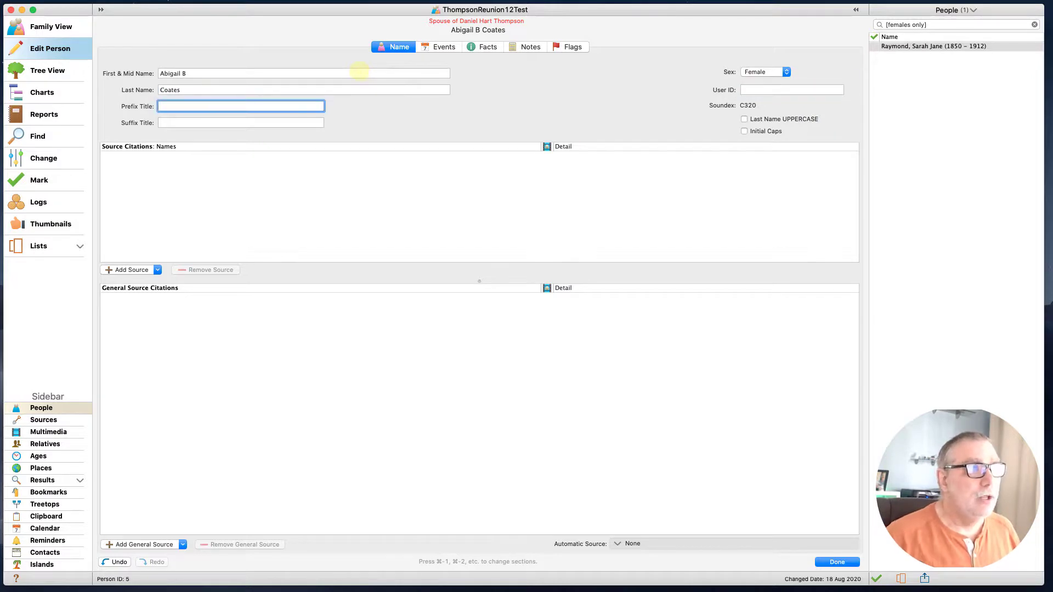
- Enter the grandmother's year of birth in her birth event, leaving its place and memo blank
click(443, 47)
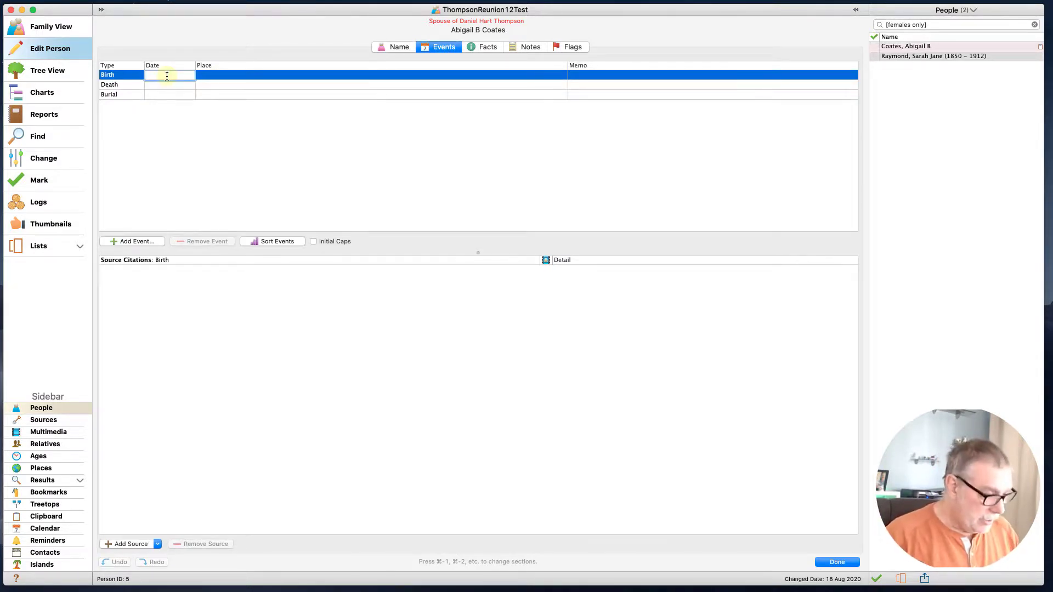
text(1829)
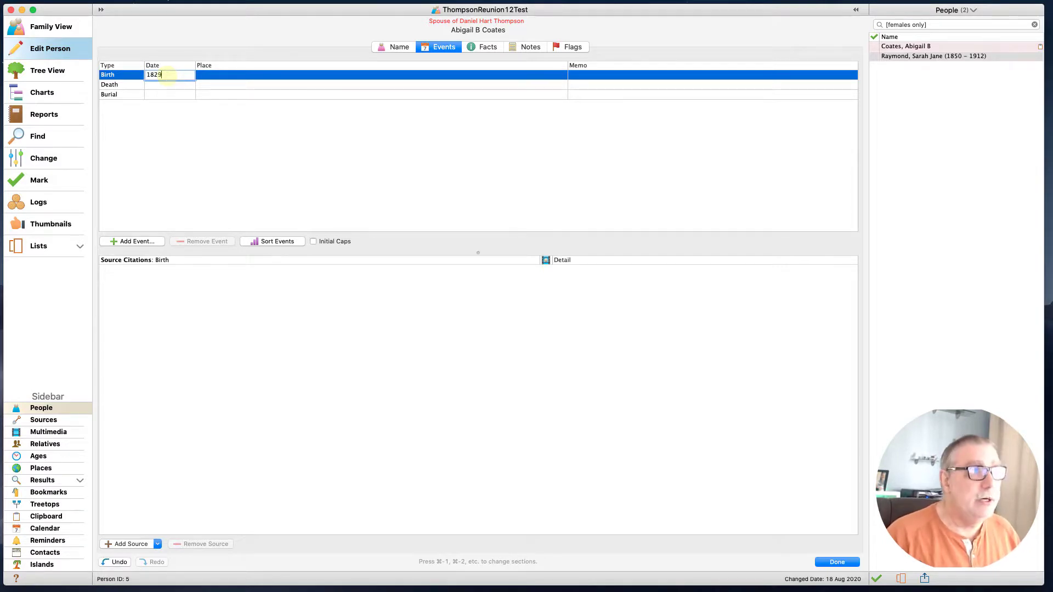
key(Tab)
key(Return)
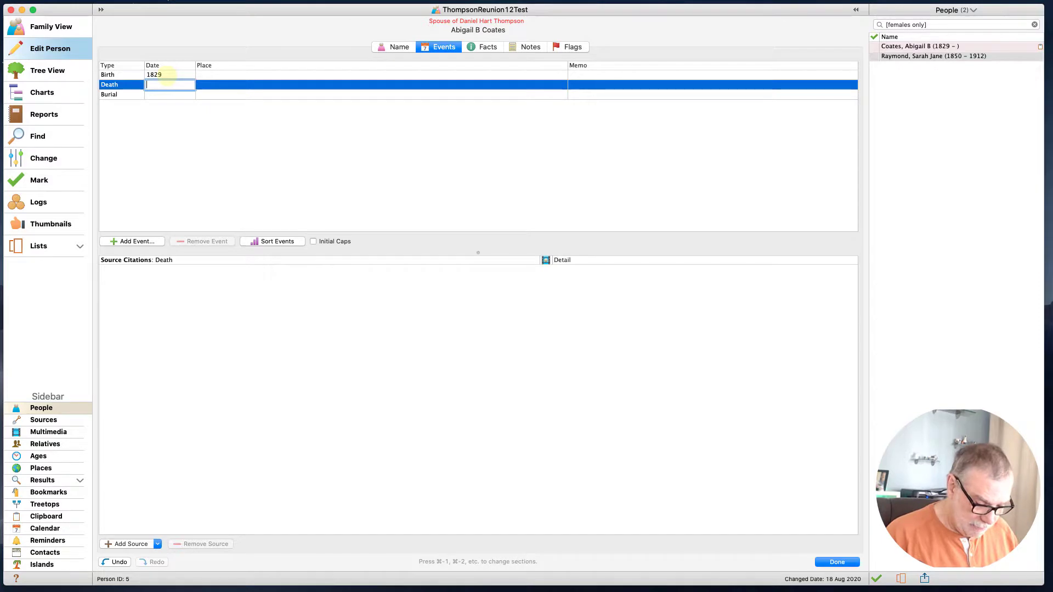
- Set the grandmother's death date to 11/9/1856 and finish her record
text(11/9)
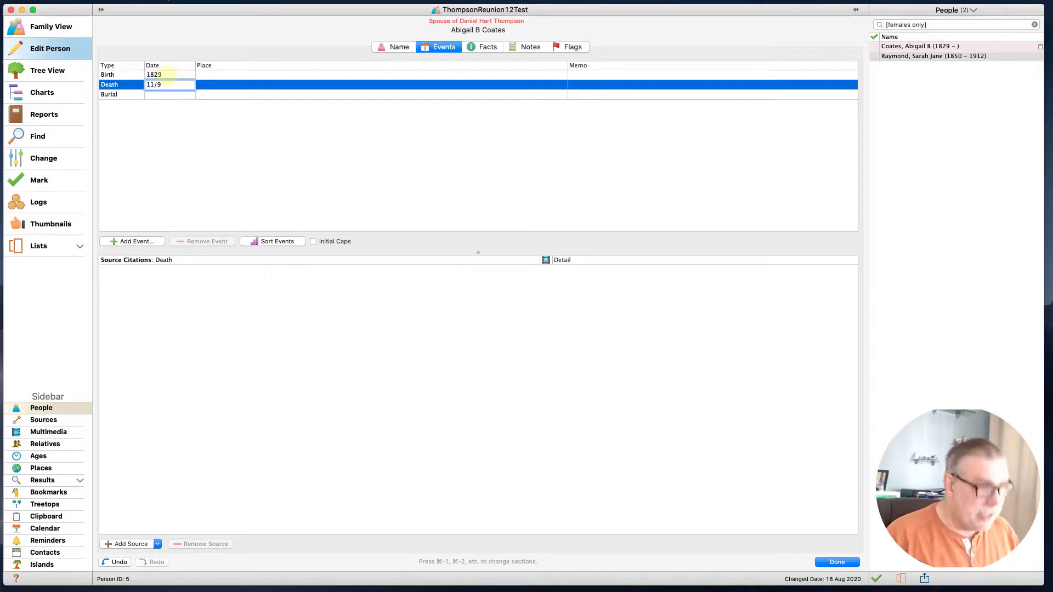
text(/1)
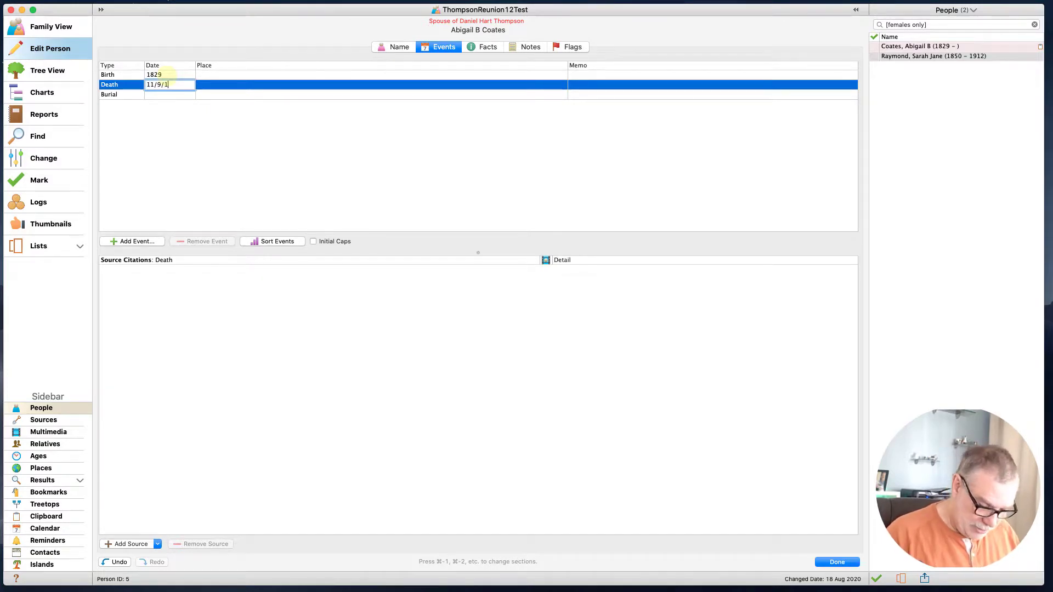
text(856)
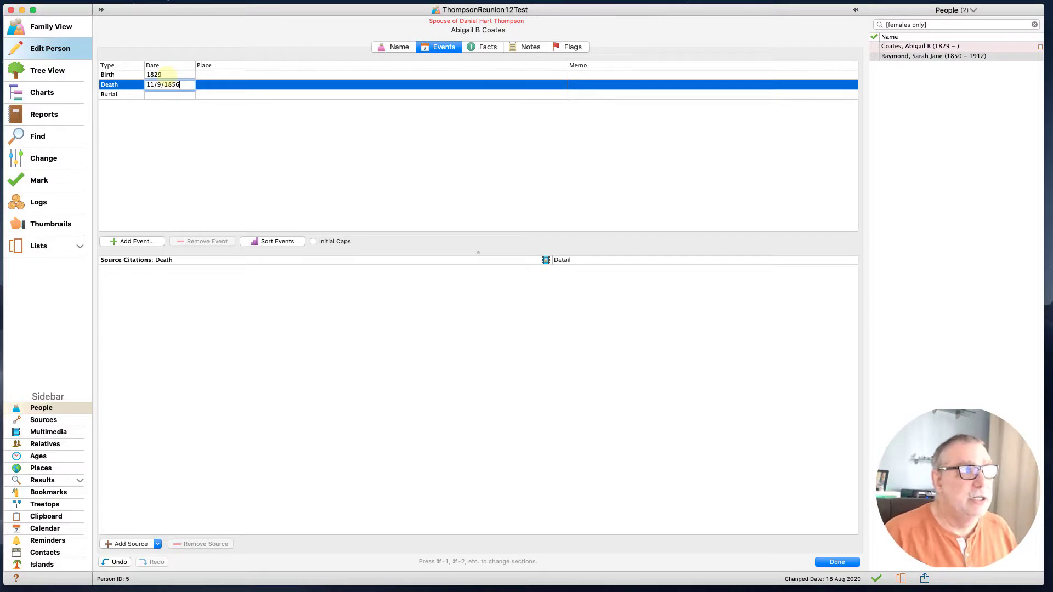
key(Return)
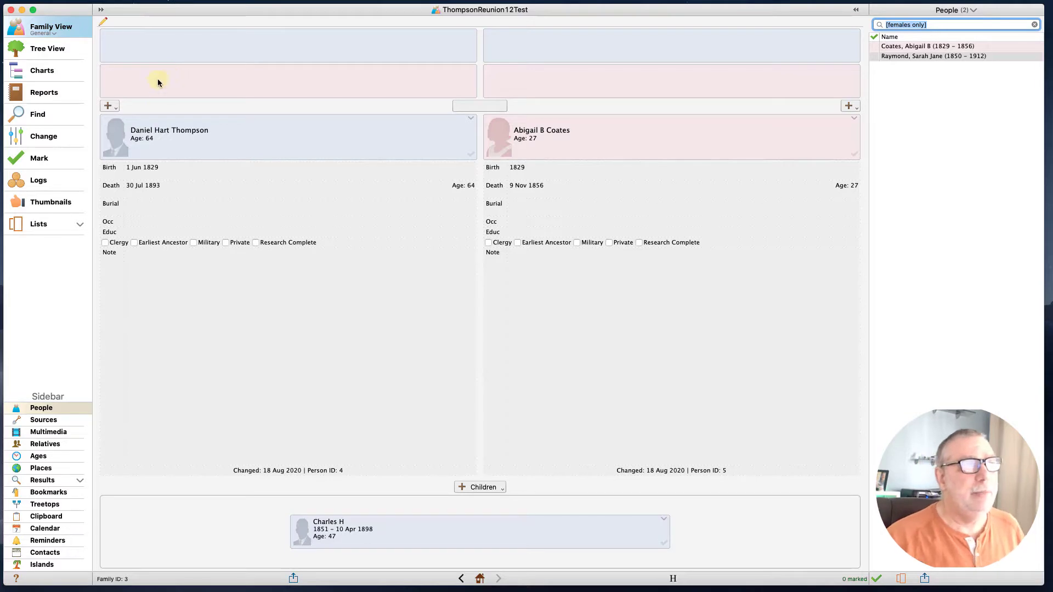
- Set the paternal grandparents' marriage date to 10/10/1846 and finish the family record
click(482, 102)
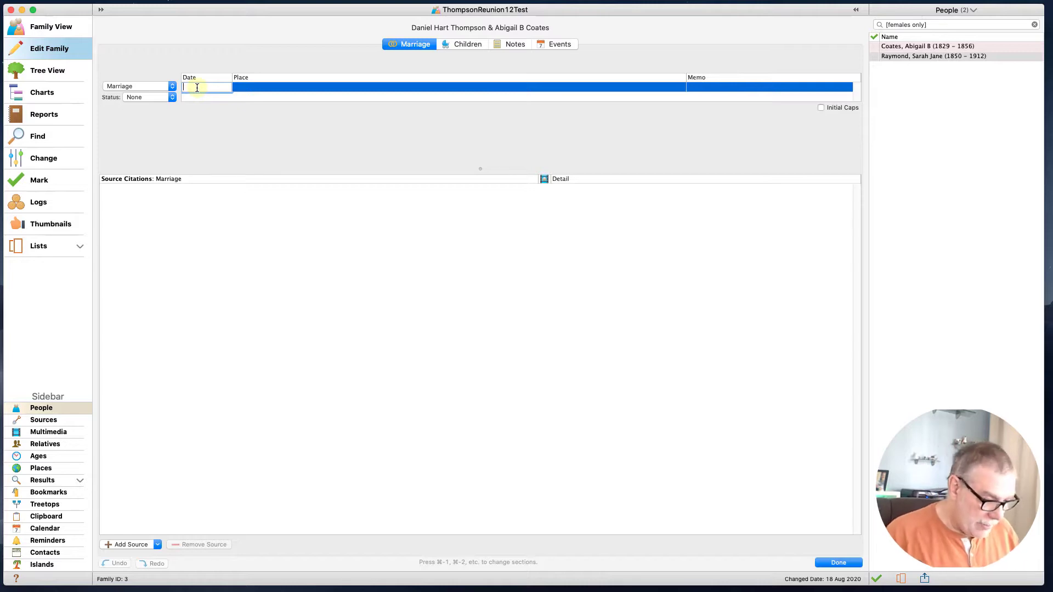
text(10/)
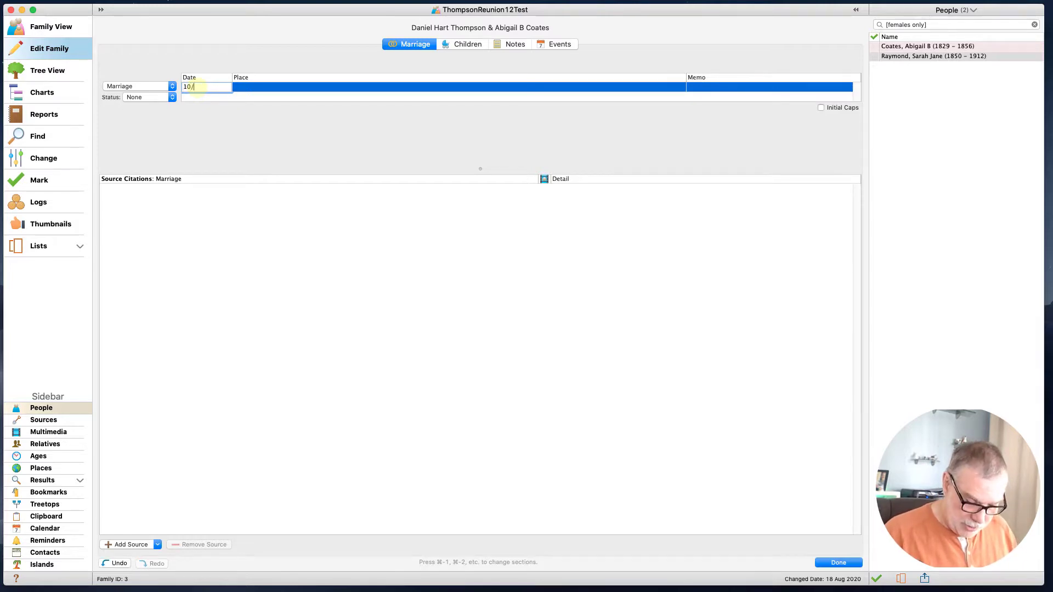
text(10/18)
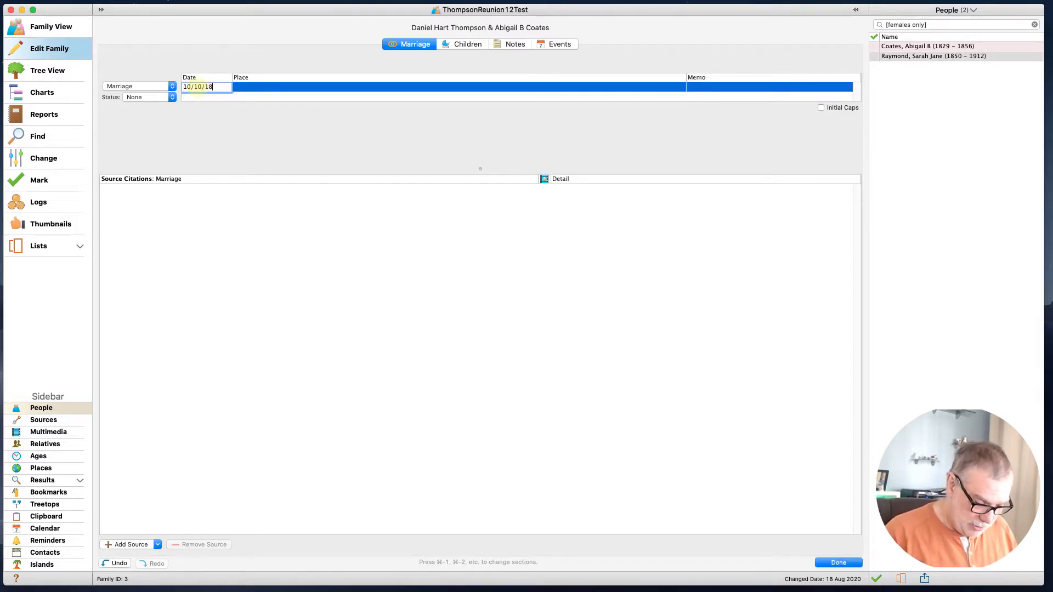
text(46)
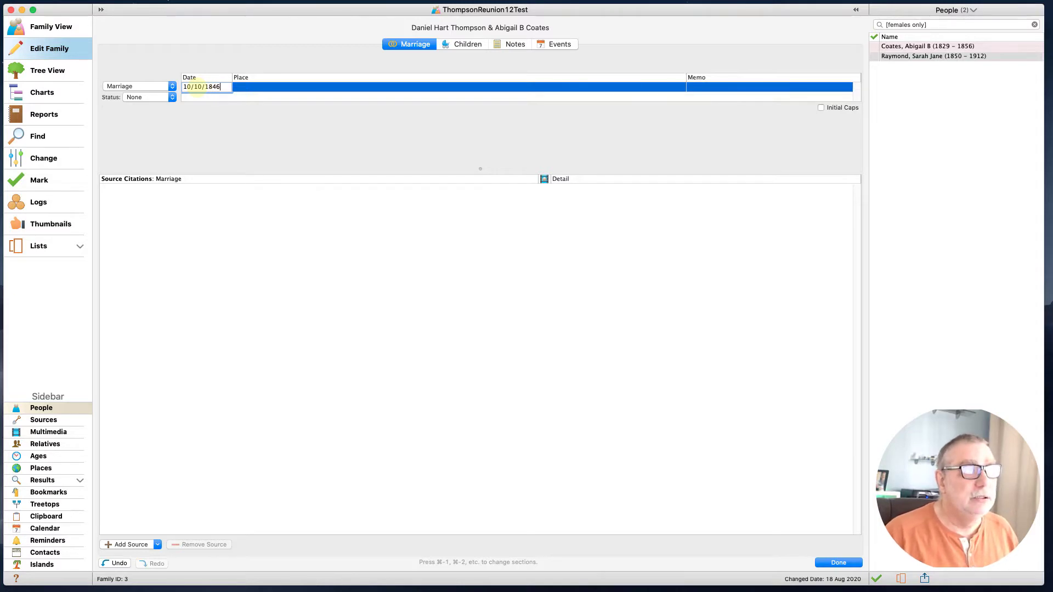
key(Return)
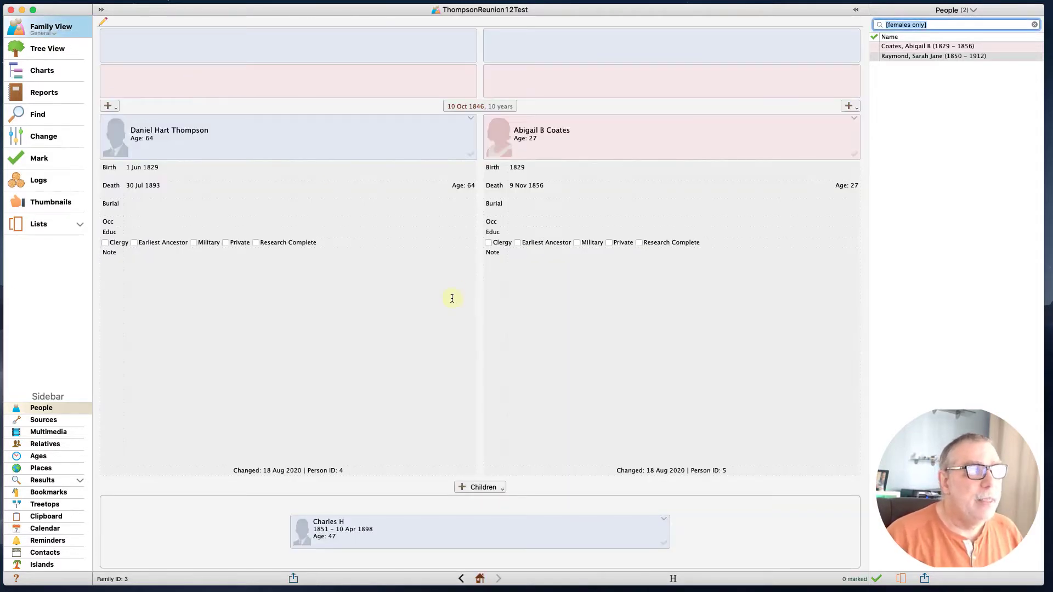
- Go back through the previously viewed families to the first person's family, ending on his parents' family
click(461, 580)
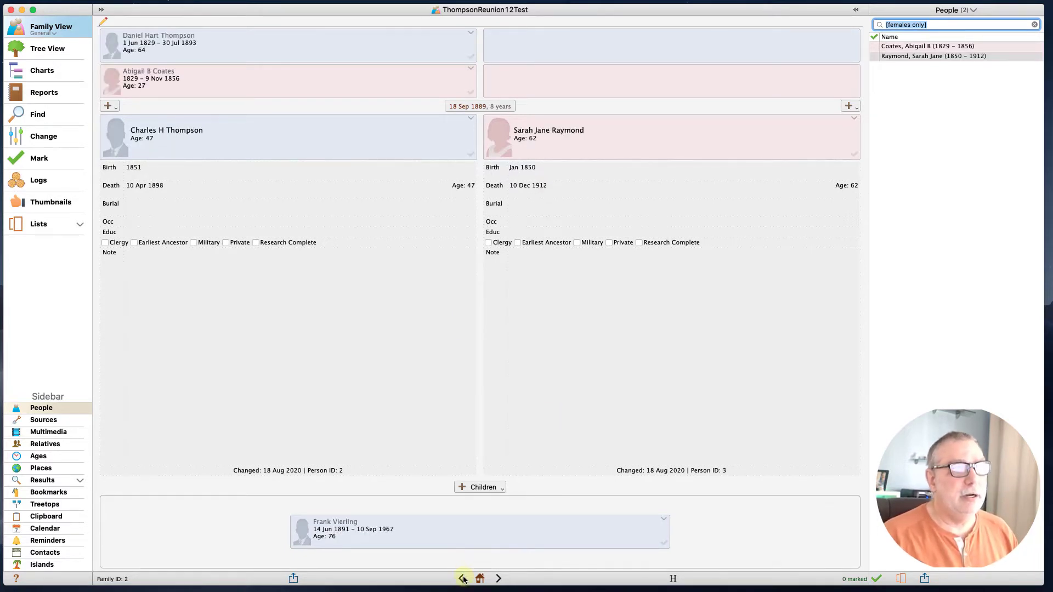
click(461, 579)
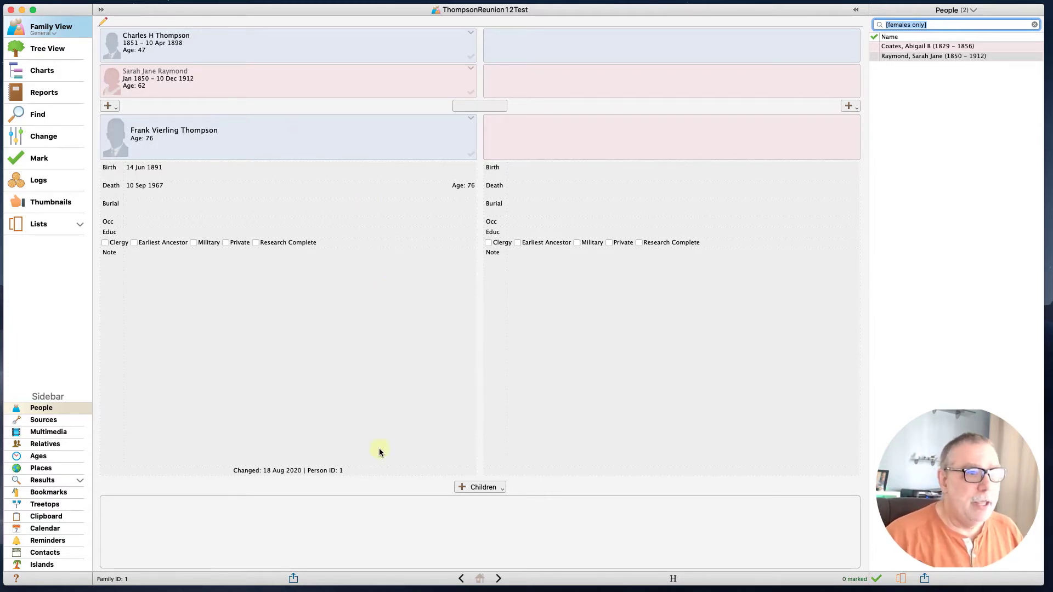
click(461, 579)
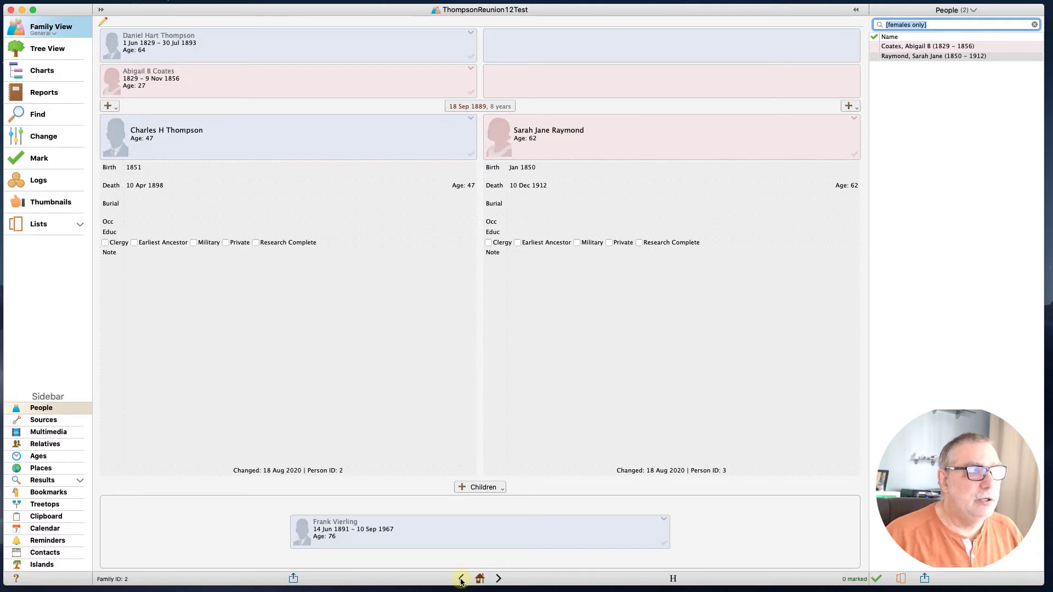